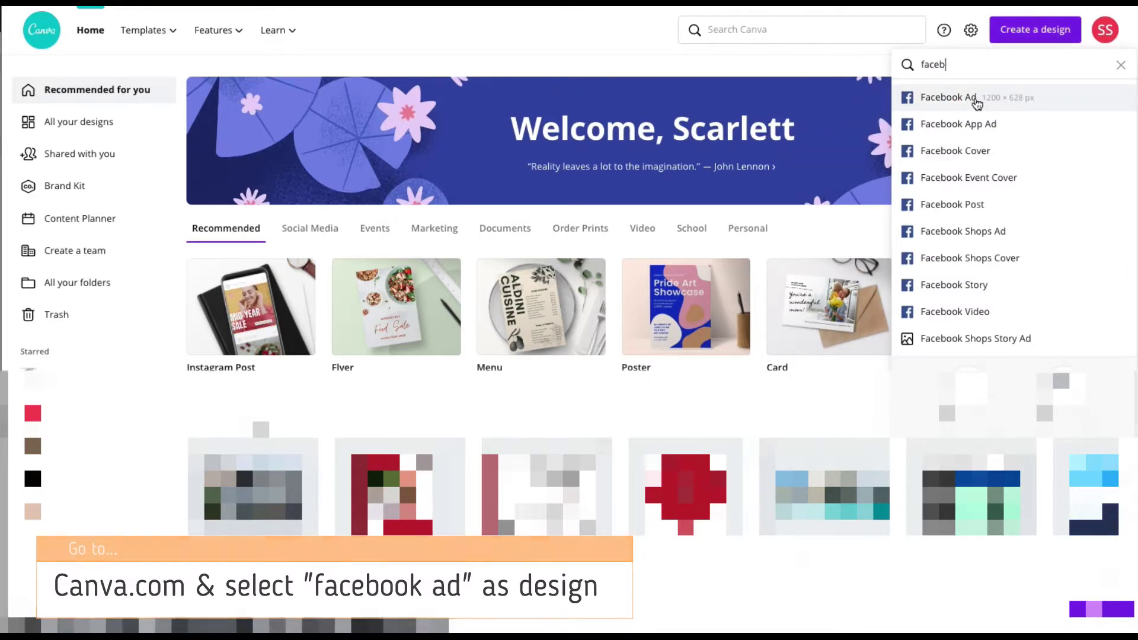
Create a Facebook Ad design and apply the "Find Your Next Adventure" template
left_click(976, 98)
scroll(200, 524, "down", 10)
scroll(201, 523, "down", 5)
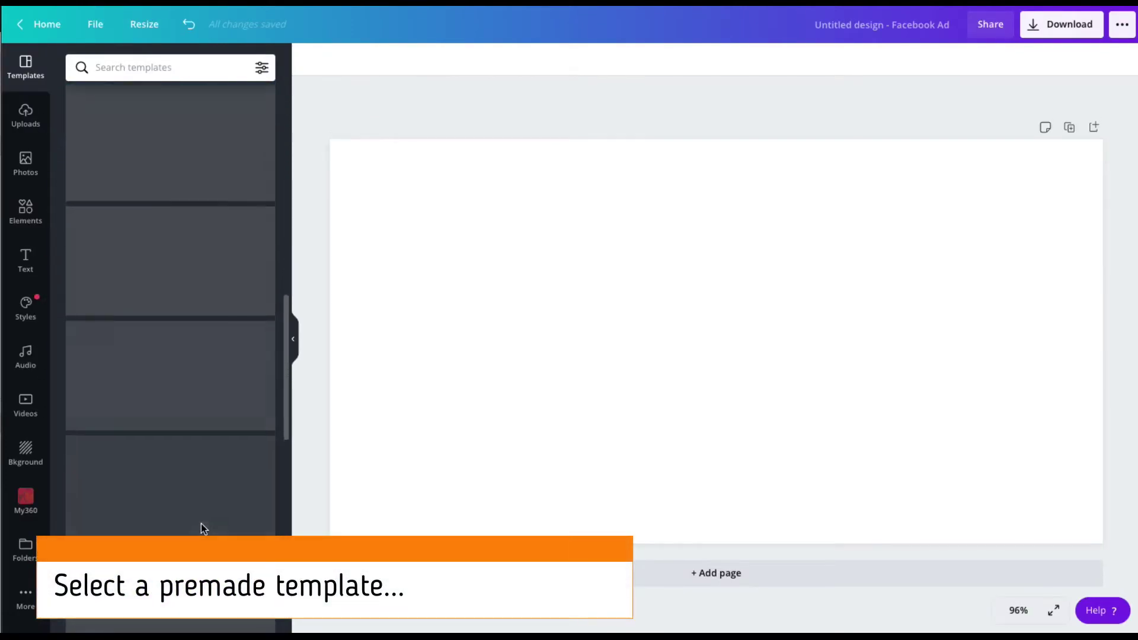
scroll(198, 516, "down", 1)
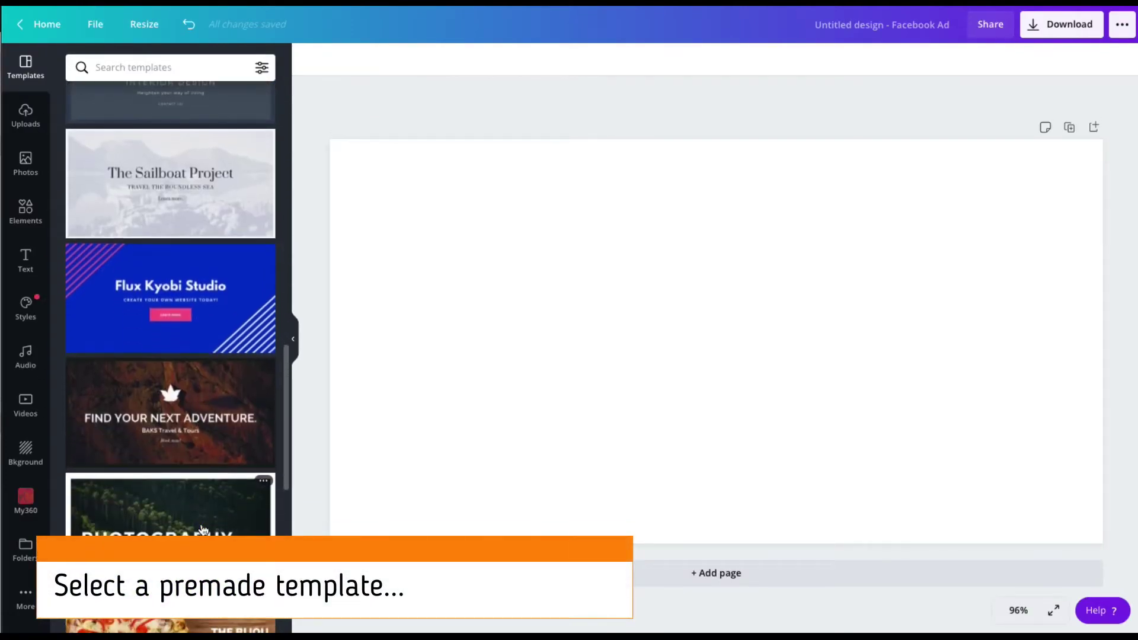
left_click(171, 432)
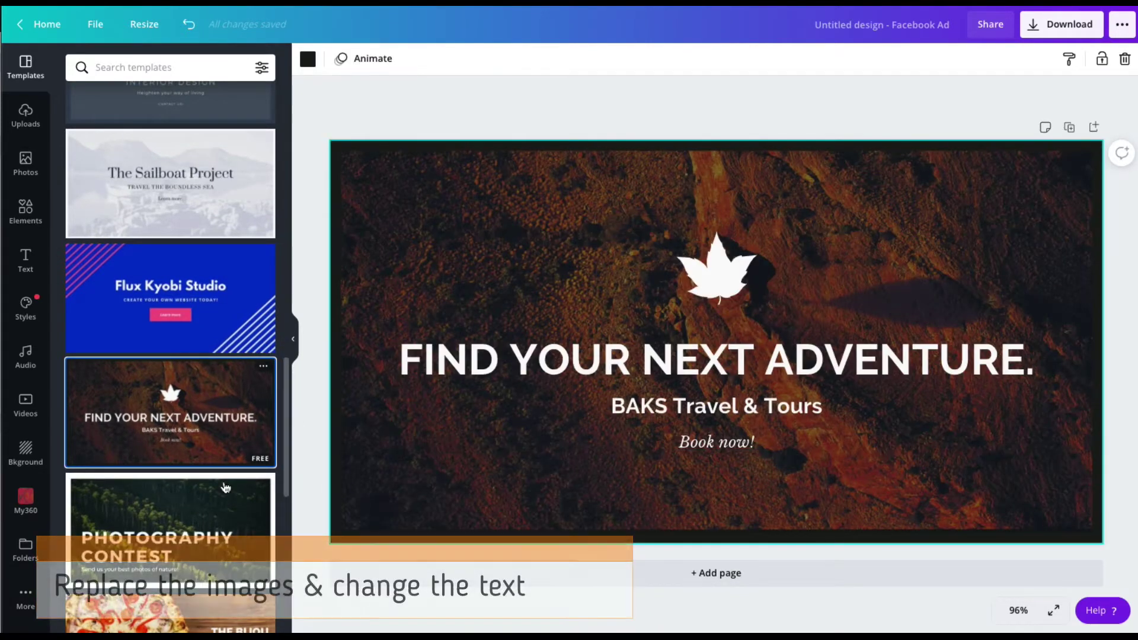
Replace the template's photo with the pool panorama from My360 and add a second page with that panorama as its background
left_click(24, 501)
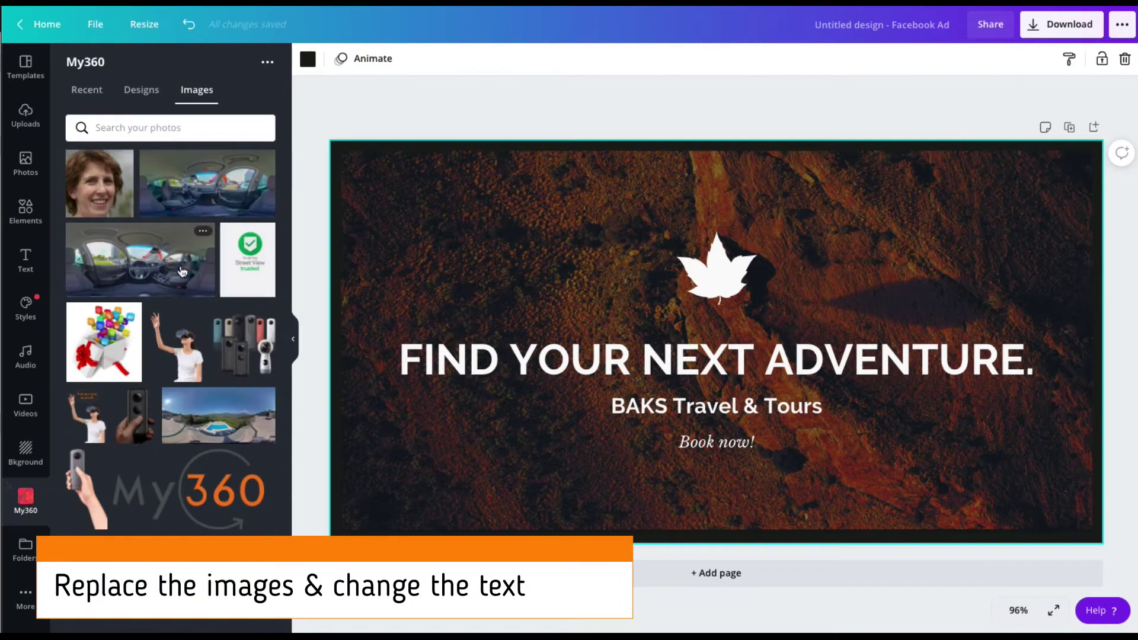
left_click_drag(192, 436, 367, 237)
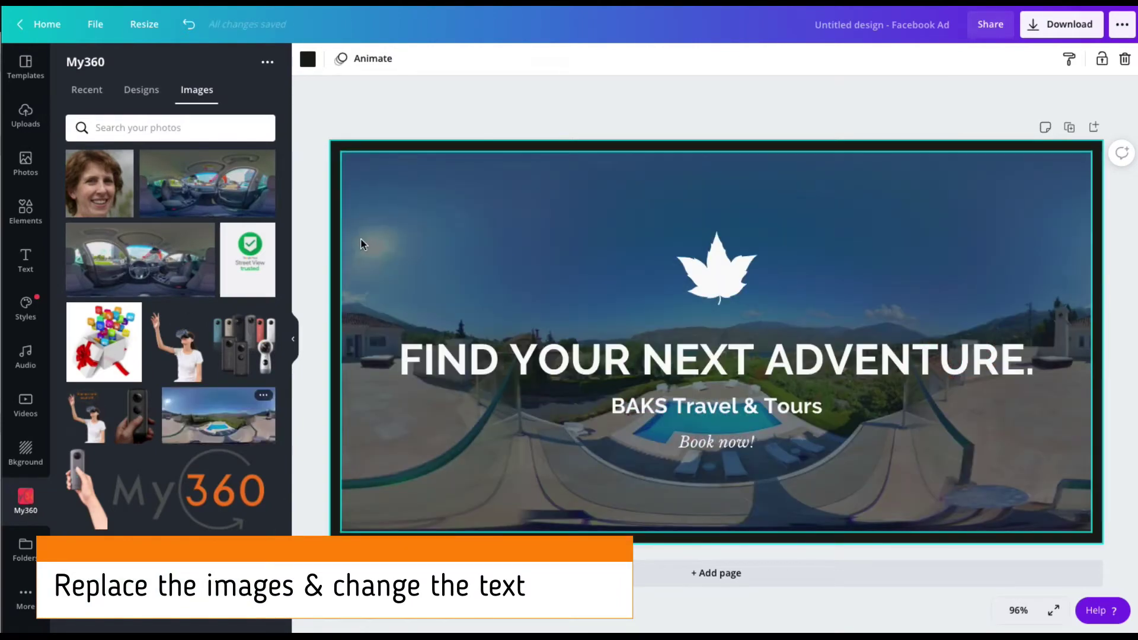
left_click(722, 576)
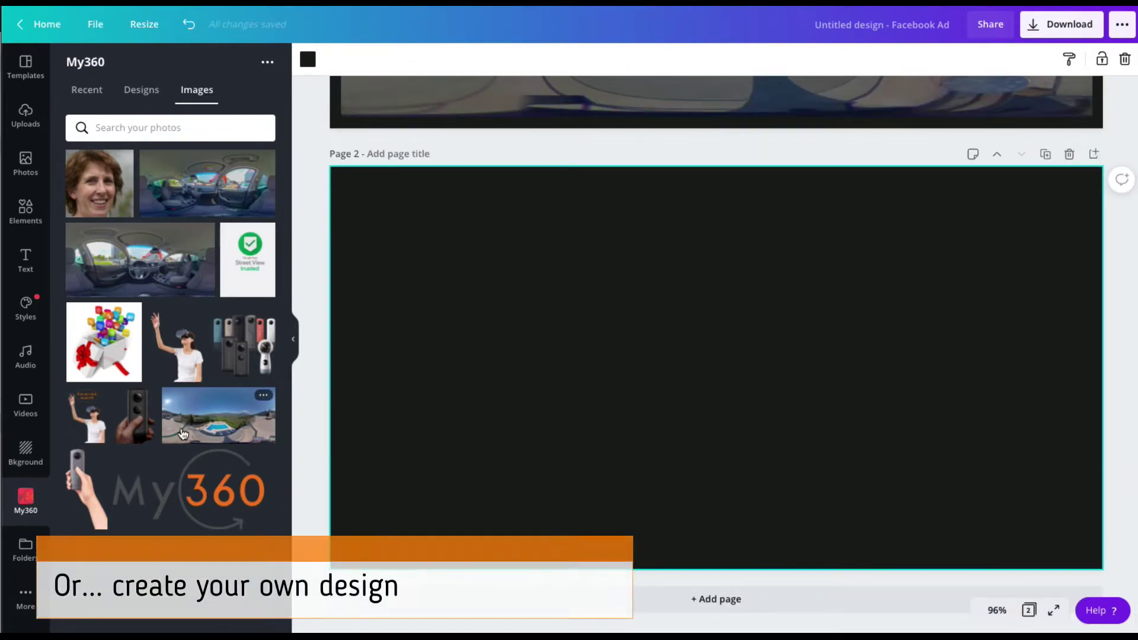
left_click_drag(183, 434, 351, 332)
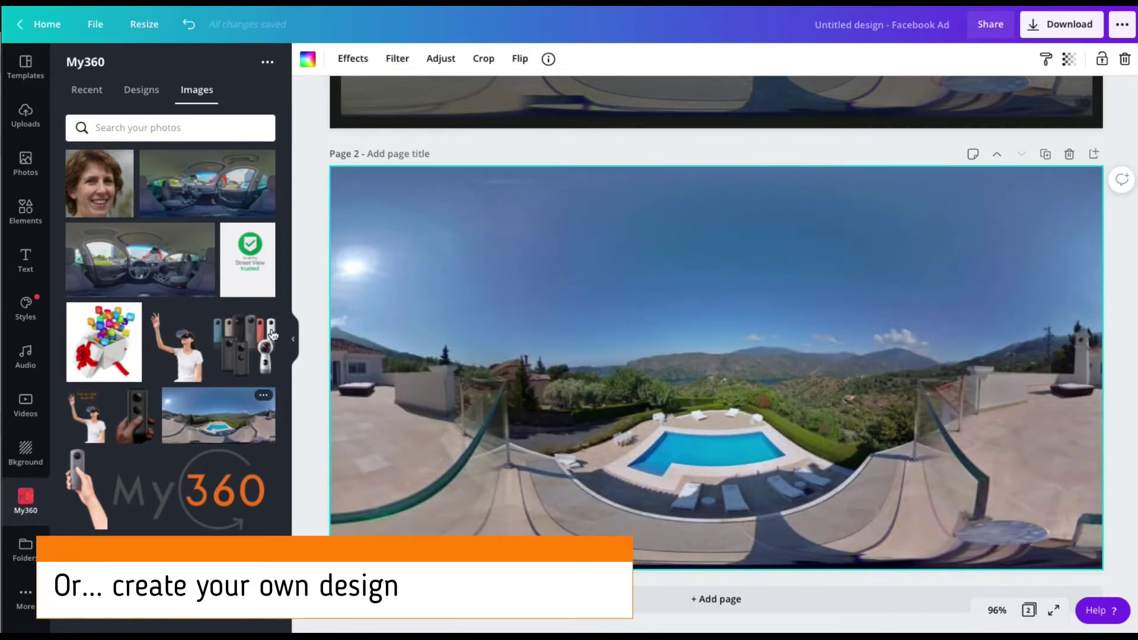
Place the woman's portrait at a small size in the sky at the upper right of page 2 and remove its background
left_click(99, 194)
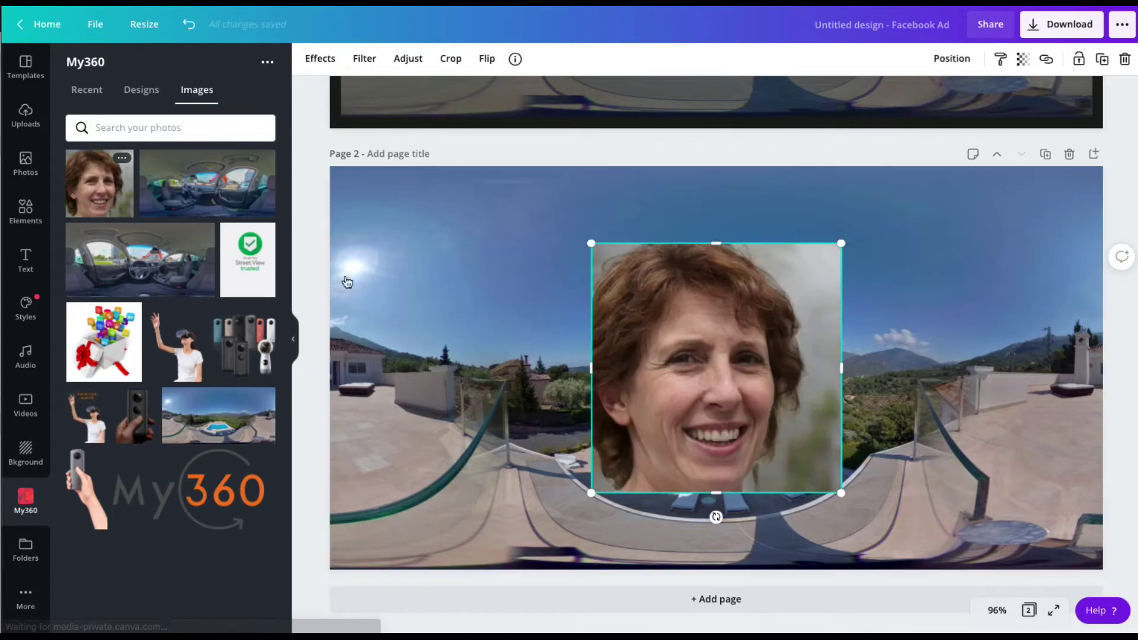
left_click_drag(841, 492, 713, 389)
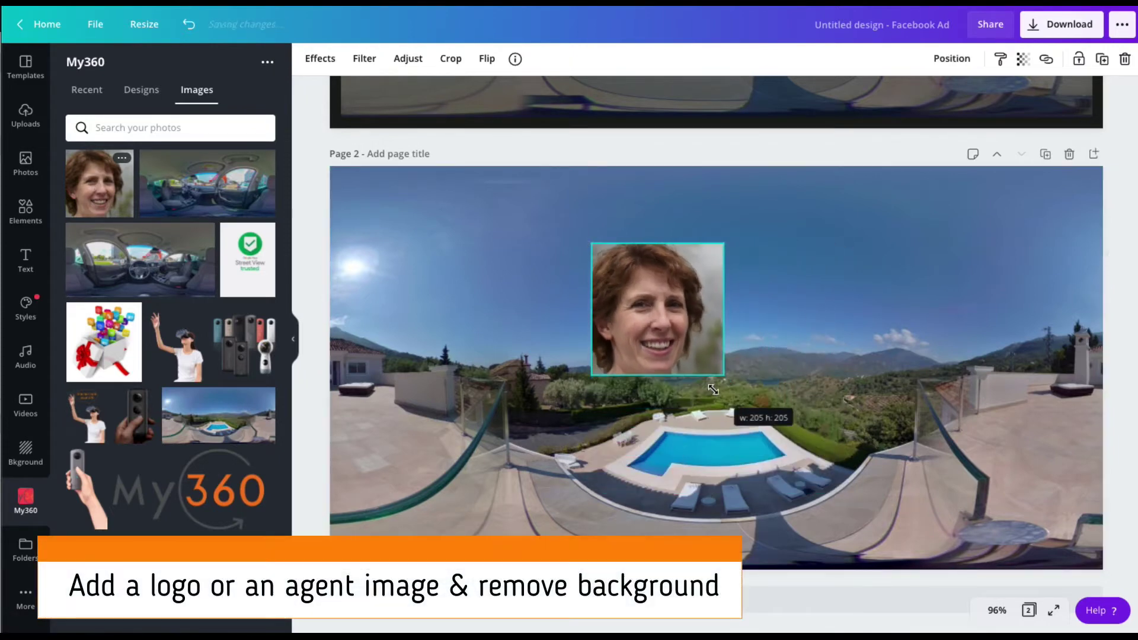
left_click_drag(672, 312, 425, 250)
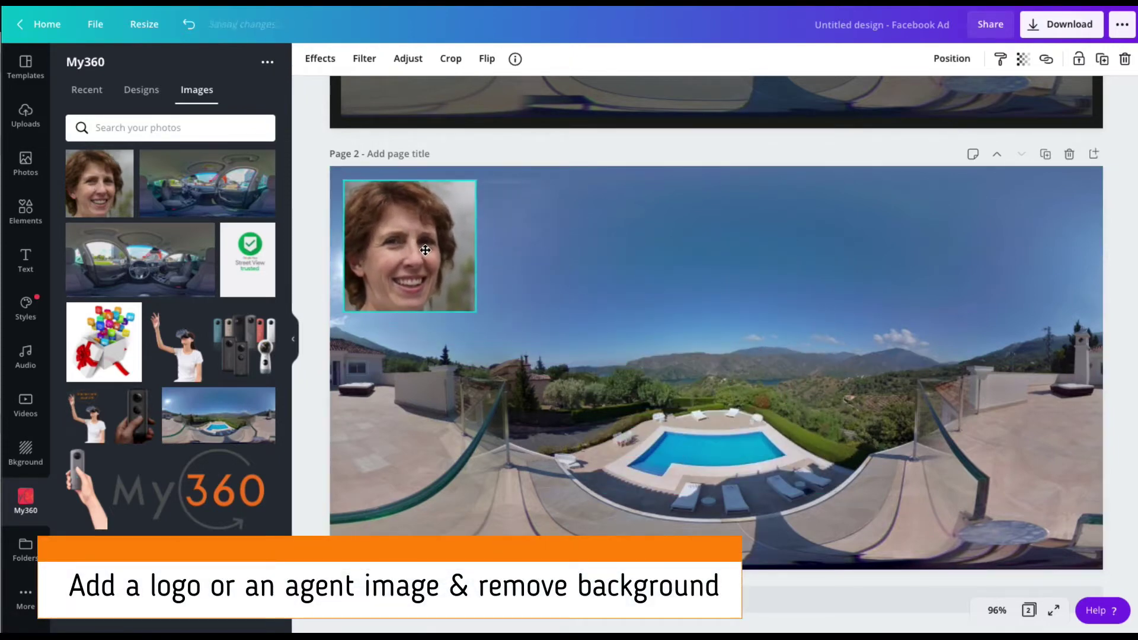
left_click(320, 58)
left_click(136, 115)
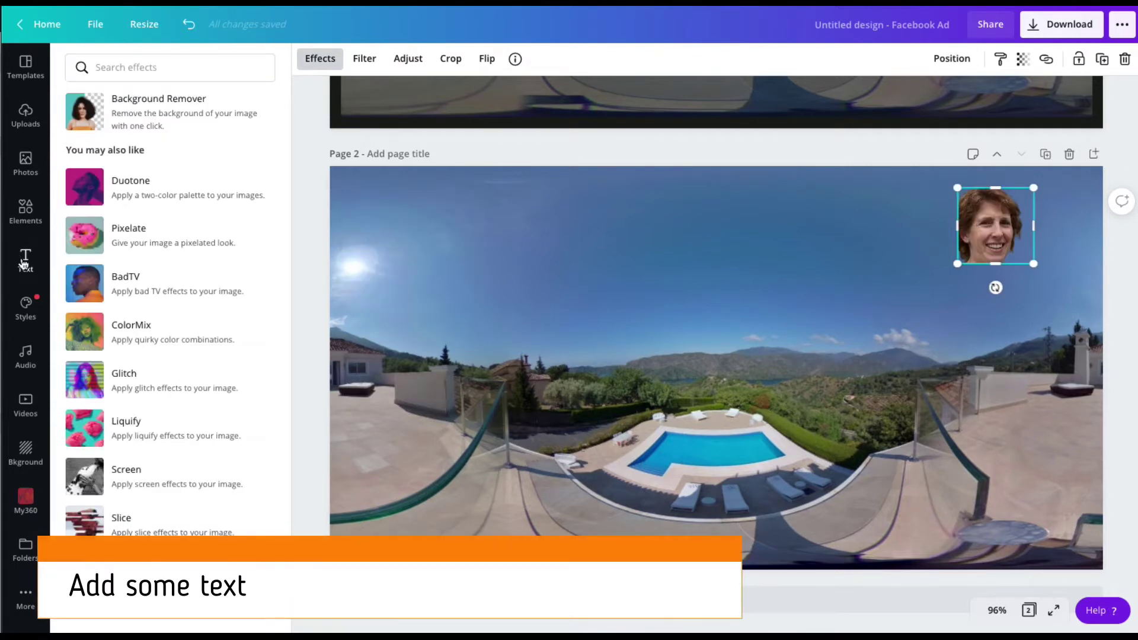
Add a heading with the agent's first name below the portrait and widen its box so the name fits on one line
left_click(25, 260)
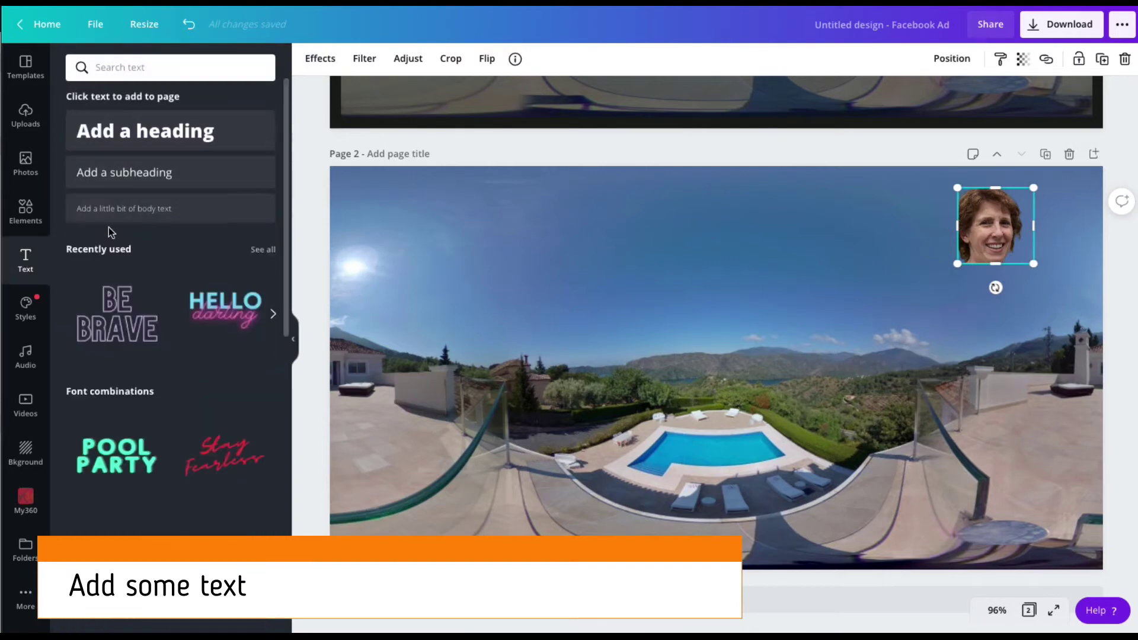
left_click_drag(139, 173, 142, 178)
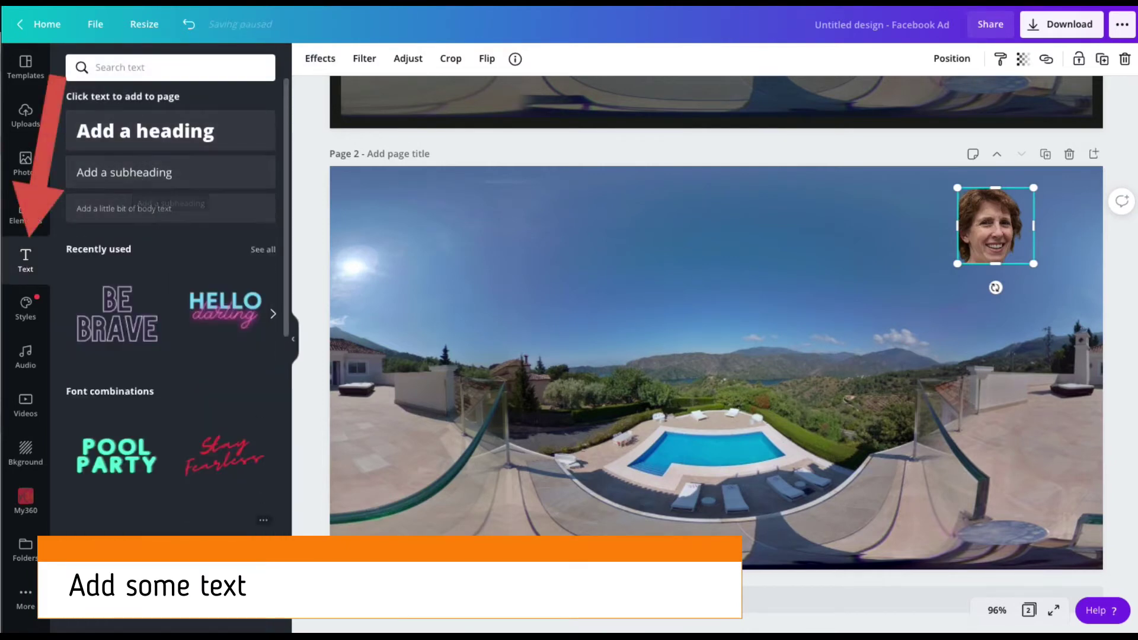
scroll(170, 308, "down", 5)
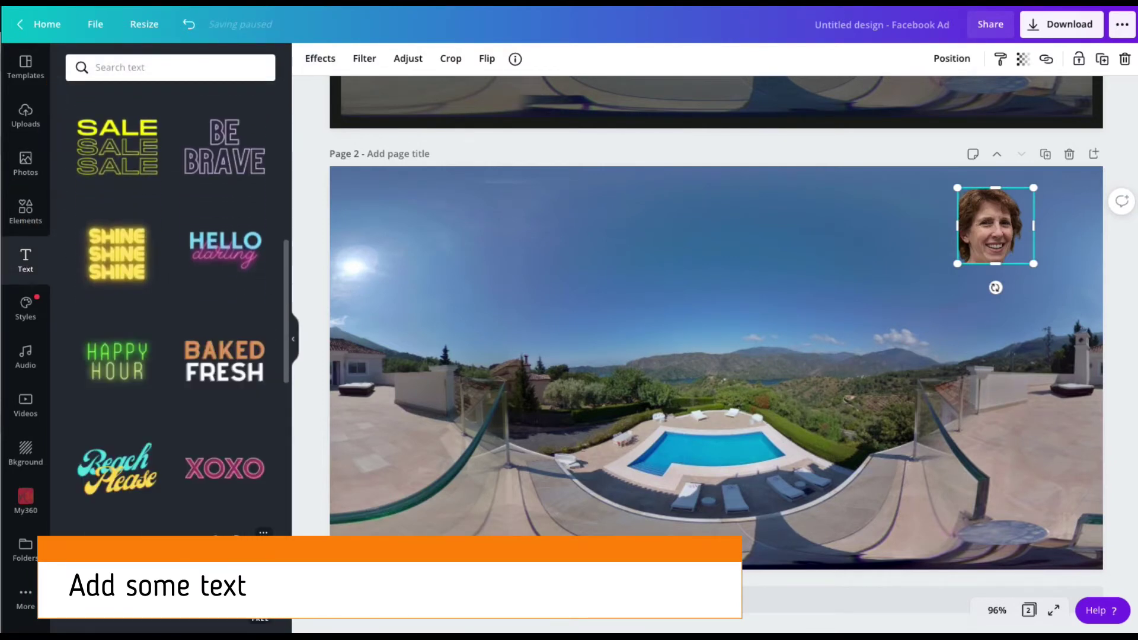
scroll(183, 355, "down", 6)
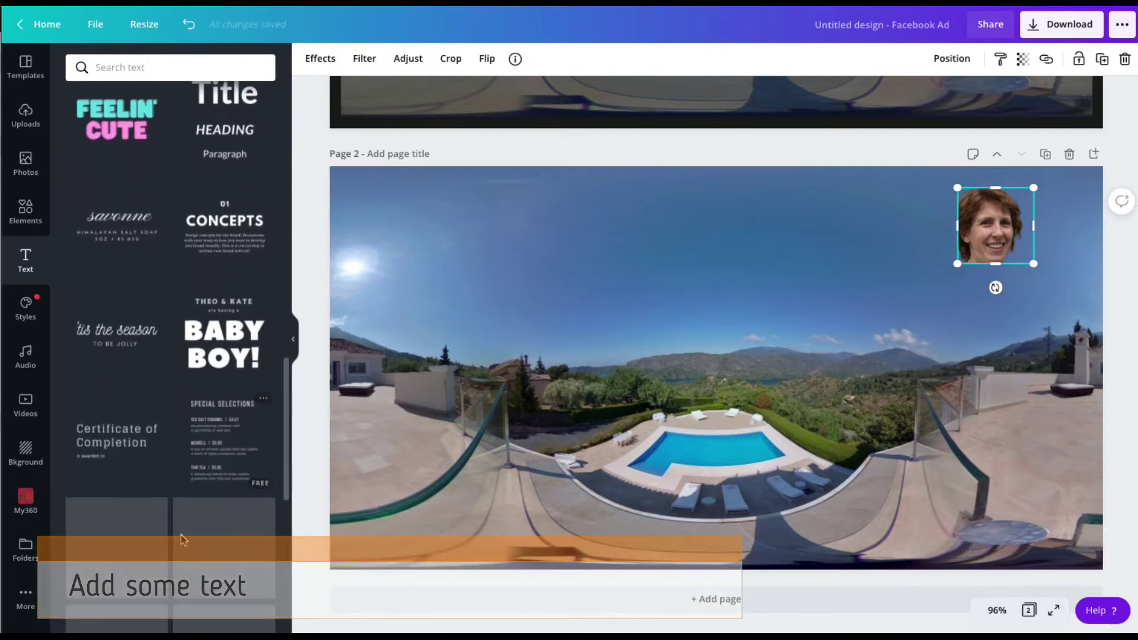
scroll(183, 539, "down", 5)
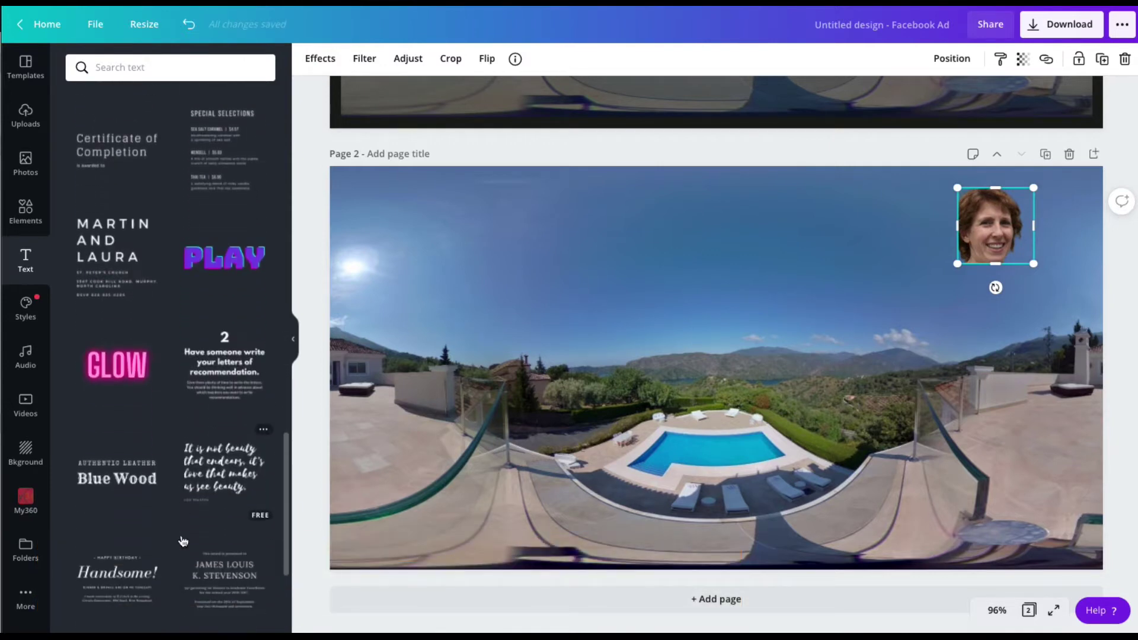
scroll(183, 541, "down", 4)
scroll(160, 256, "up", 20)
left_click(145, 131)
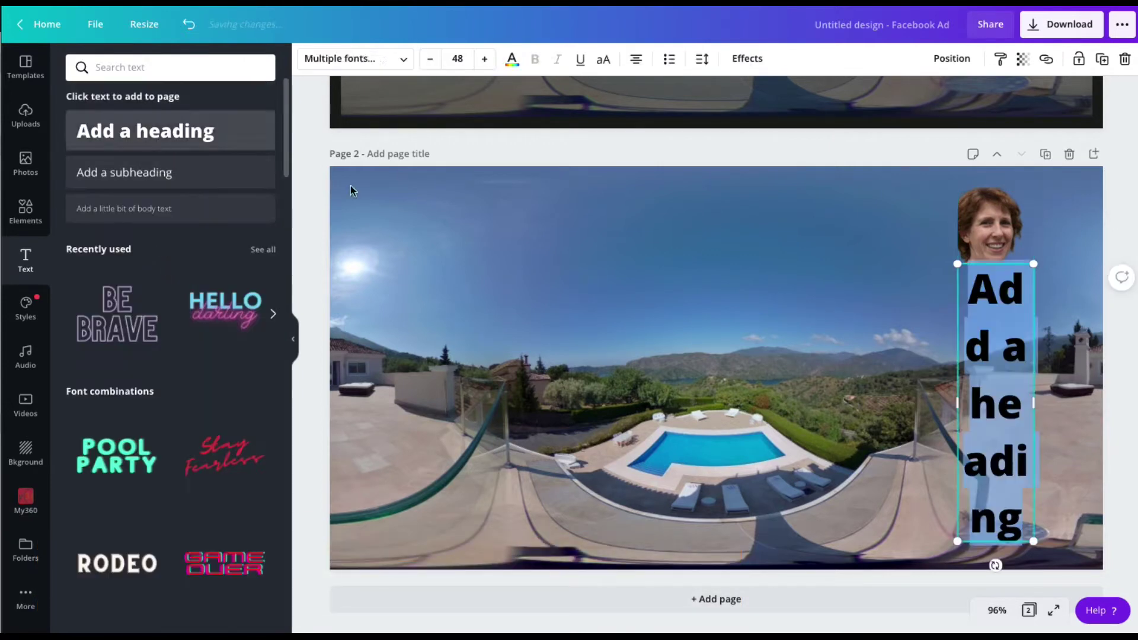
type("Sonia")
left_click_drag(957, 318, 874, 297)
Color the name heading white and reduce its font size to 32
left_click(369, 56)
left_click(372, 56)
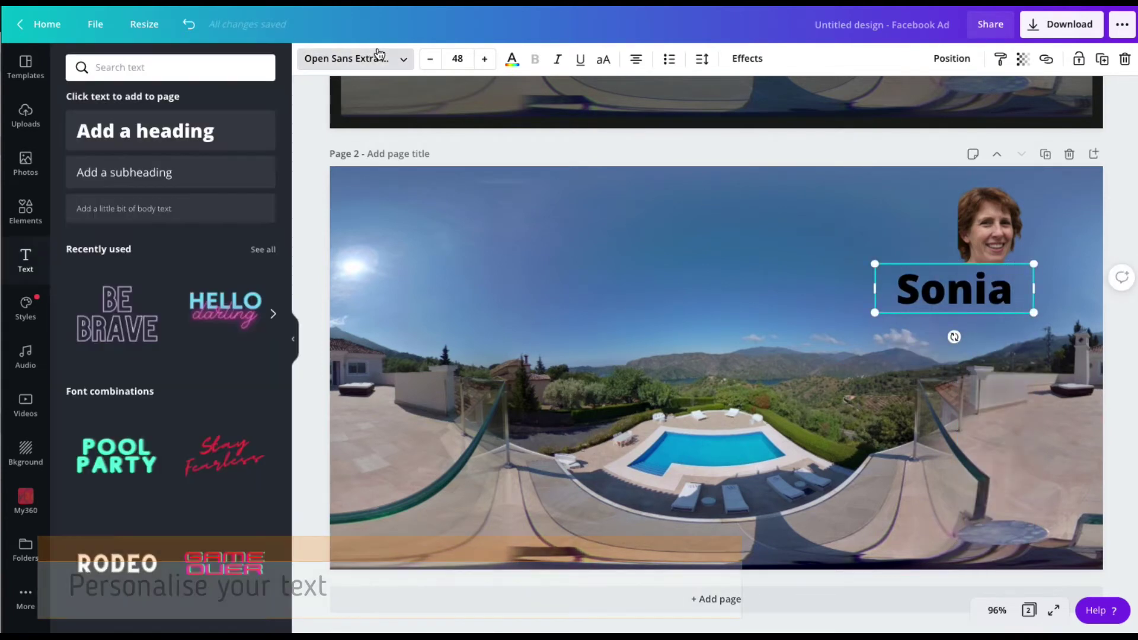
left_click(520, 65)
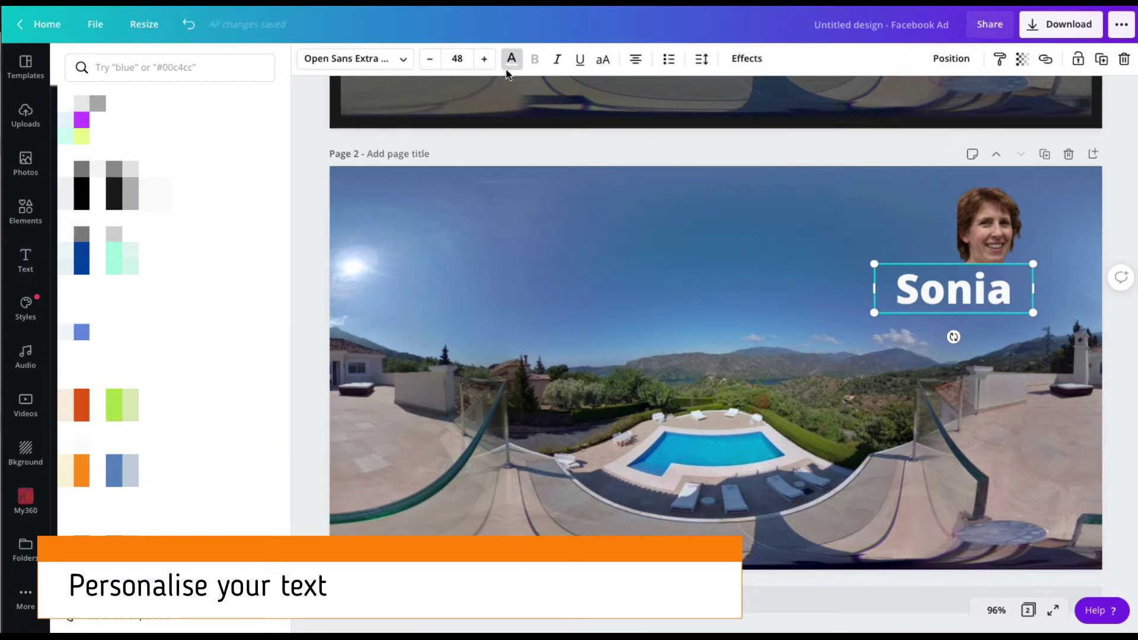
left_click(428, 60)
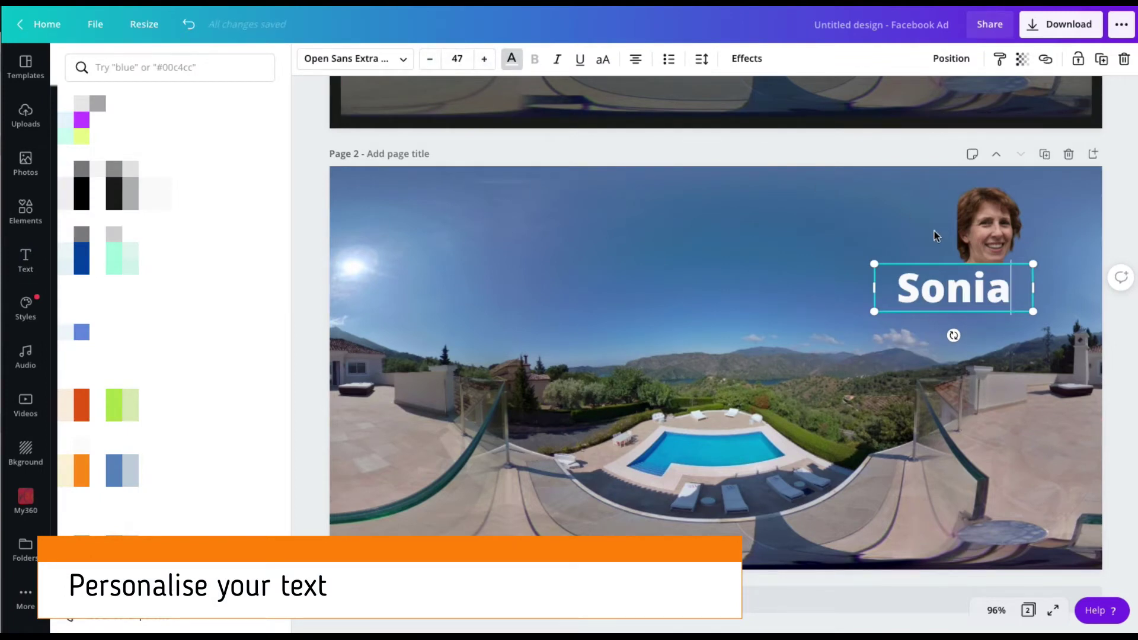
left_click(430, 59)
left_click(430, 59)
left_click(430, 59)
Center the name heading directly beneath the portrait
left_click(987, 266)
left_click(987, 265)
left_click_drag(972, 278, 1002, 282)
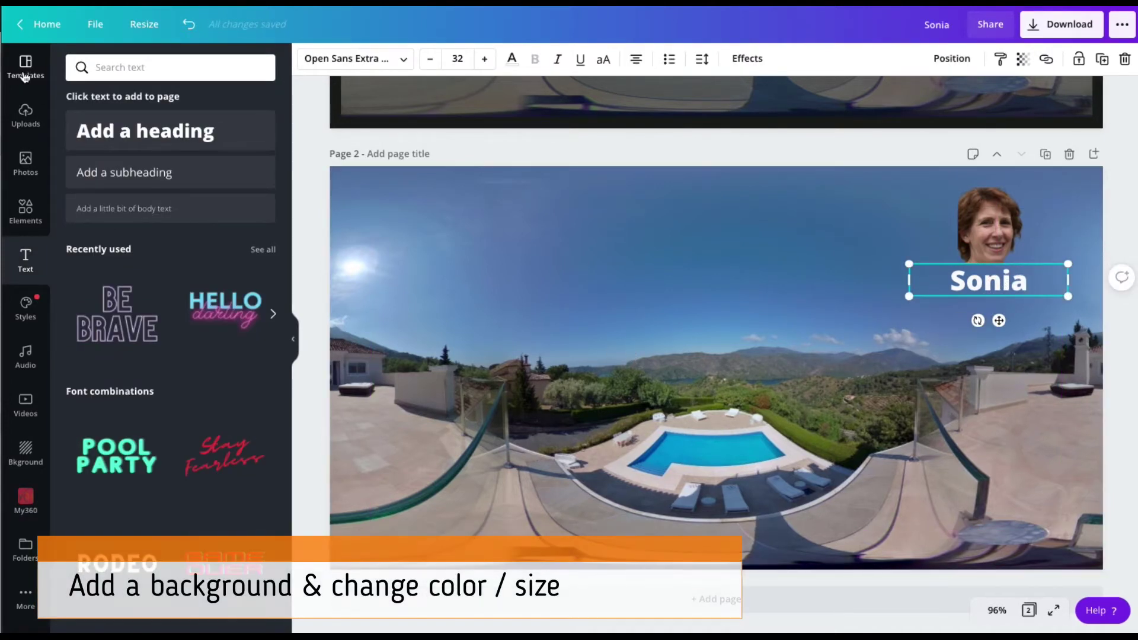
Add a circle in the middle of page 2, fill it white and set its transparency to 55
left_click(26, 210)
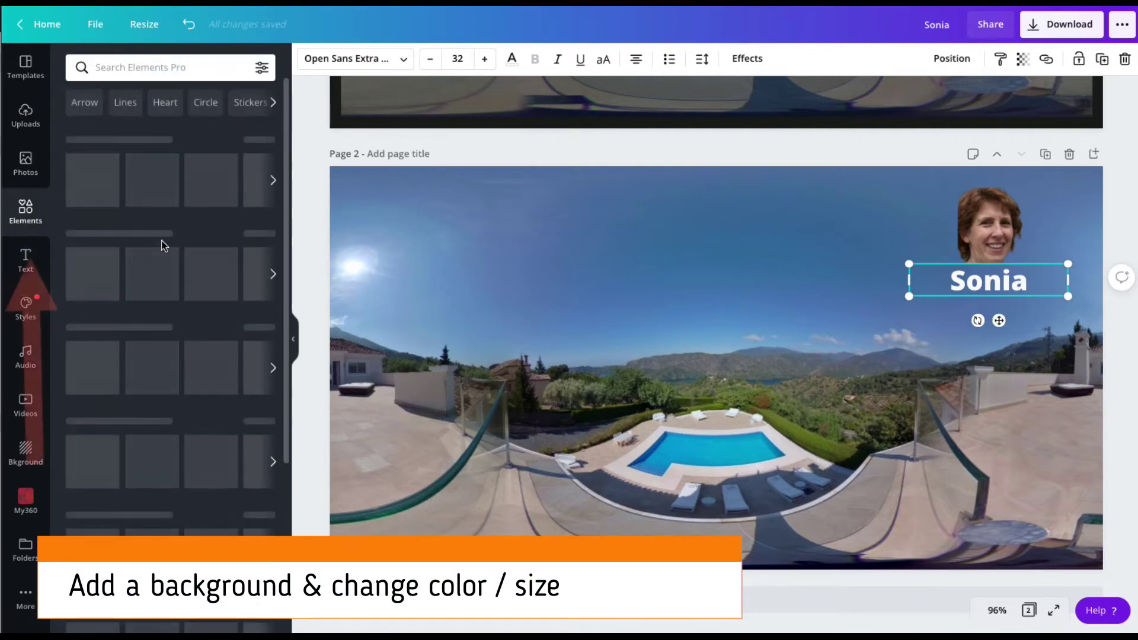
left_click(144, 188)
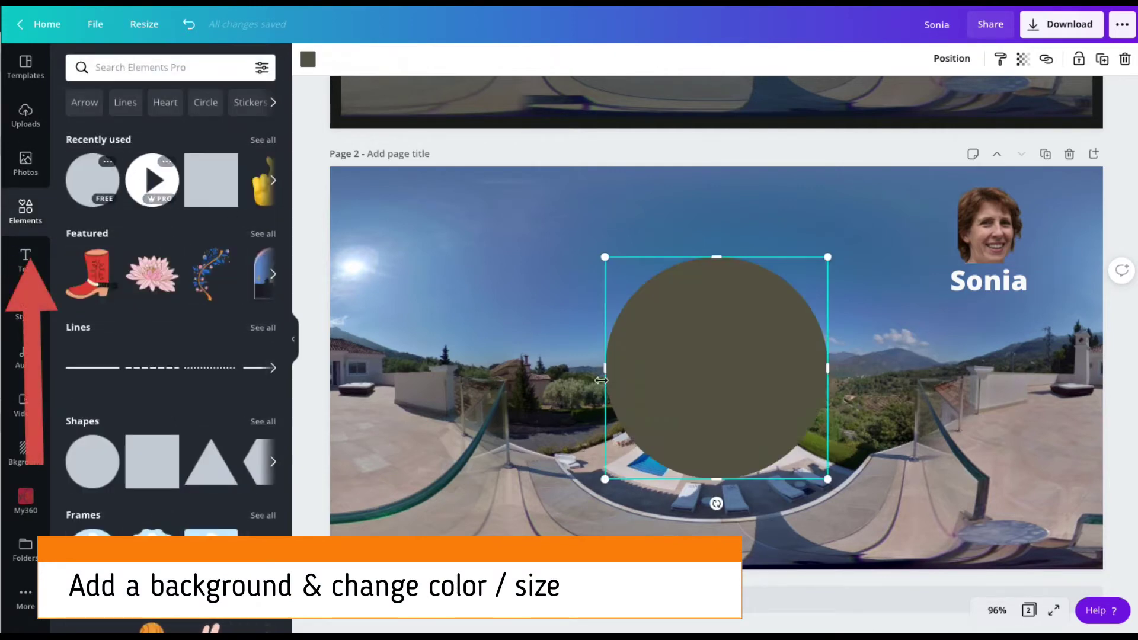
mouse_move(743, 391)
left_mouse_down()
mouse_move(754, 386)
mouse_move(746, 375)
mouse_move(744, 398)
mouse_move(767, 399)
mouse_move(734, 398)
left_mouse_up()
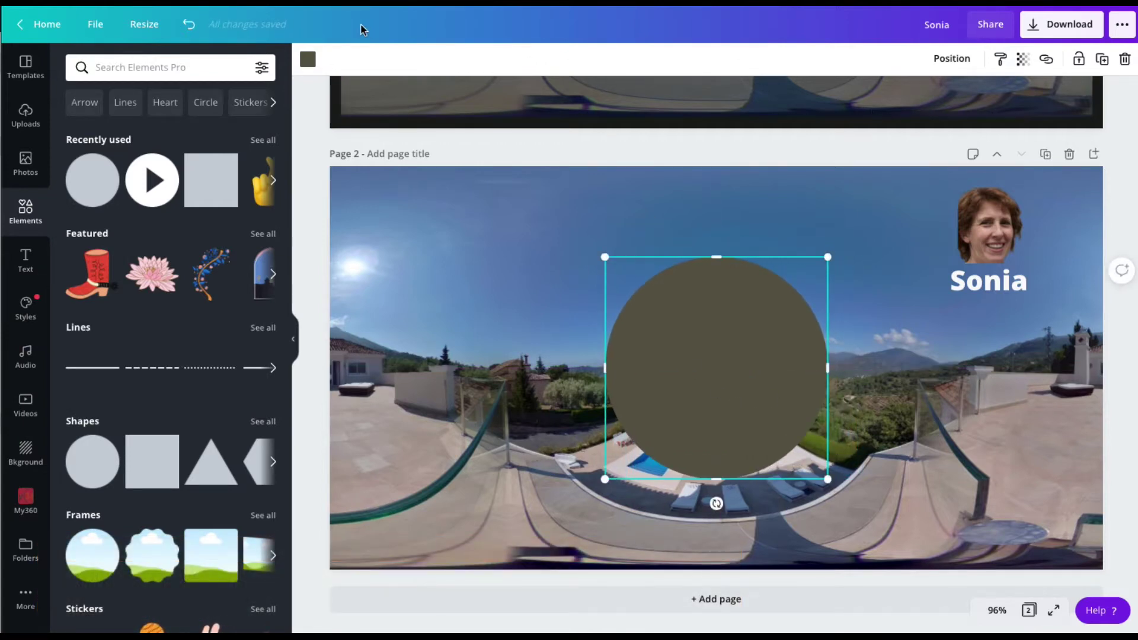
left_click(308, 59)
left_click(147, 198)
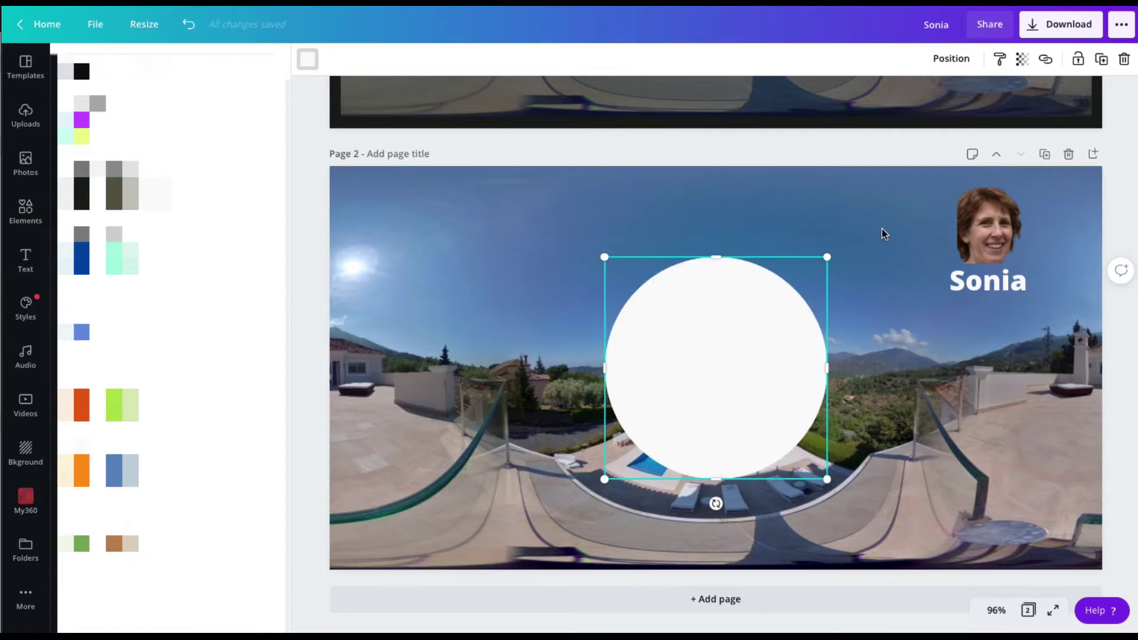
left_click(1023, 60)
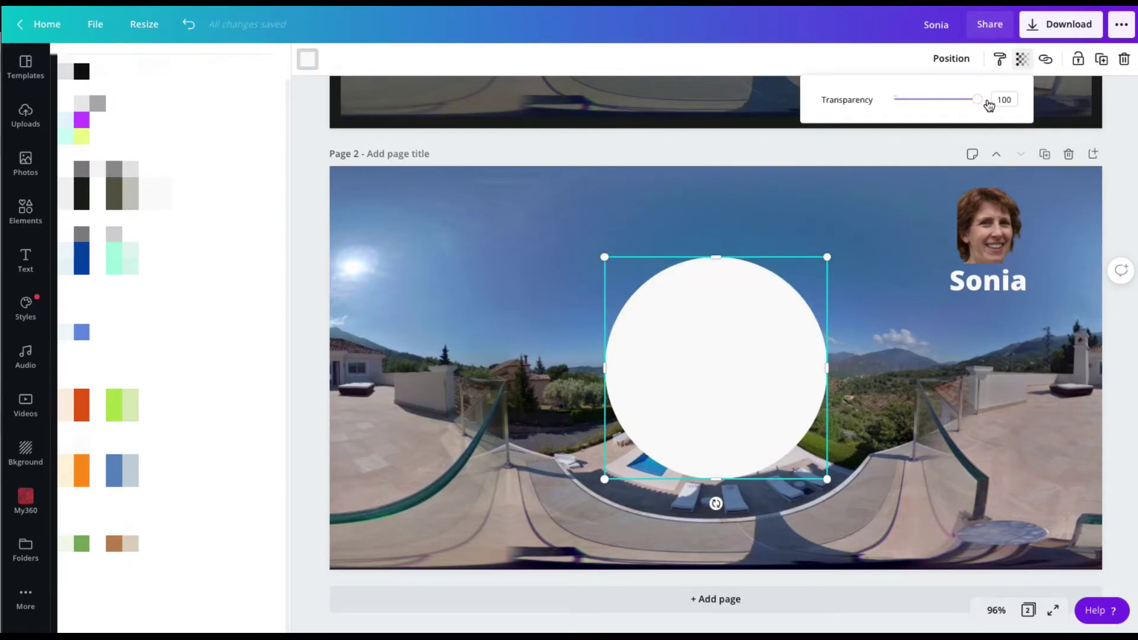
left_click_drag(976, 101, 940, 99)
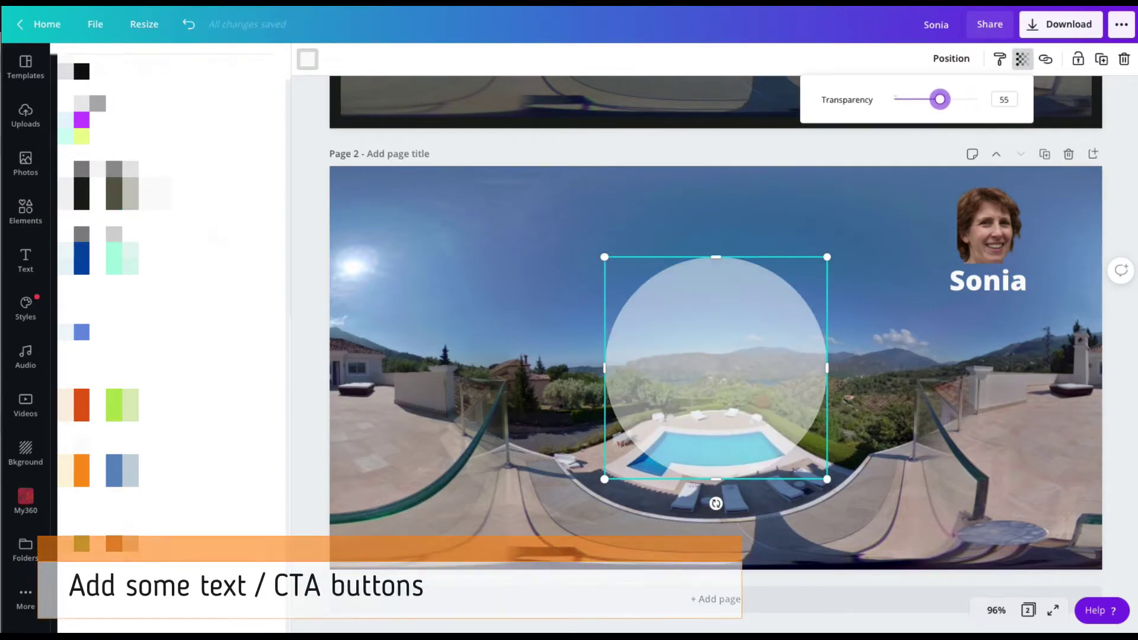
Add a subheading reading "Click to view" and position it just above the middle of the translucent circle
left_click(27, 255)
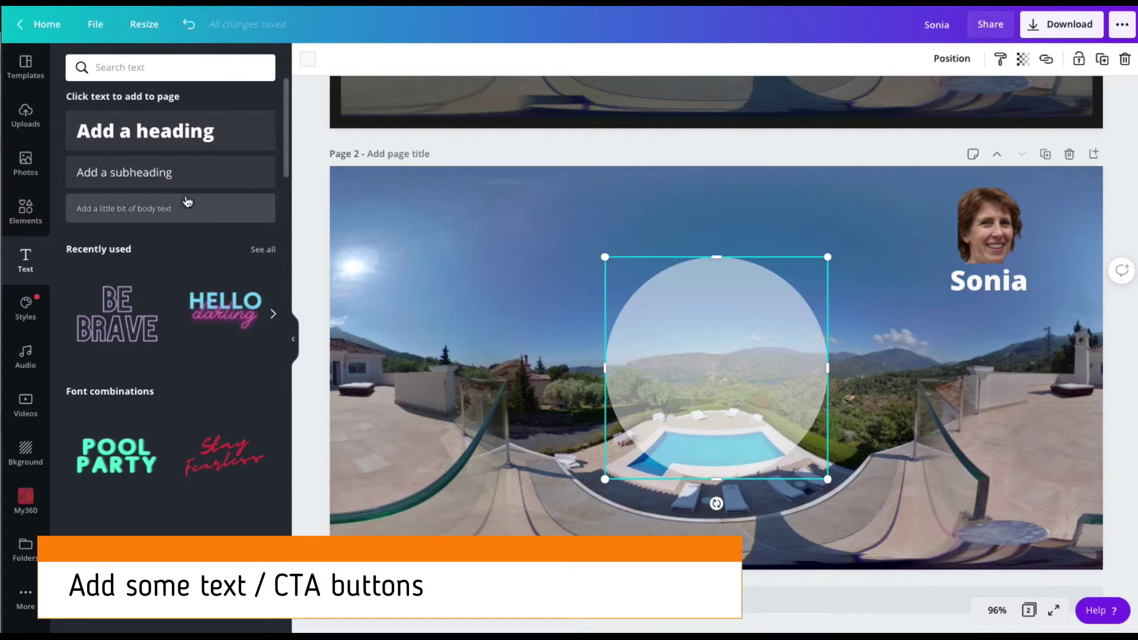
left_click(160, 172)
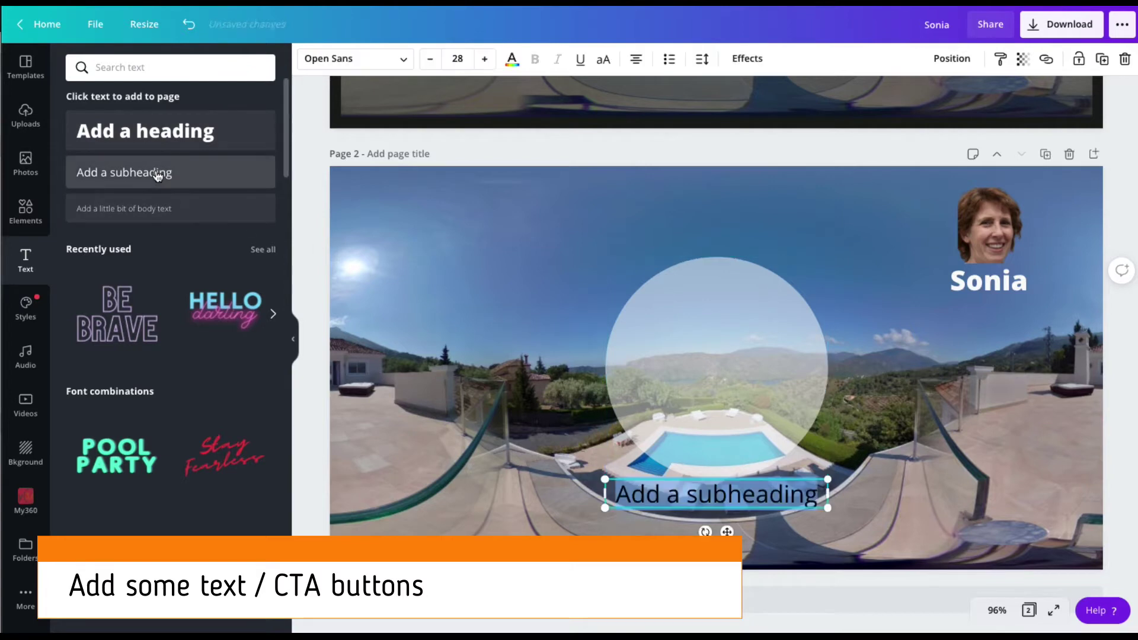
left_click(744, 515)
left_click_drag(729, 493, 732, 356)
left_click(733, 354)
type("Cli")
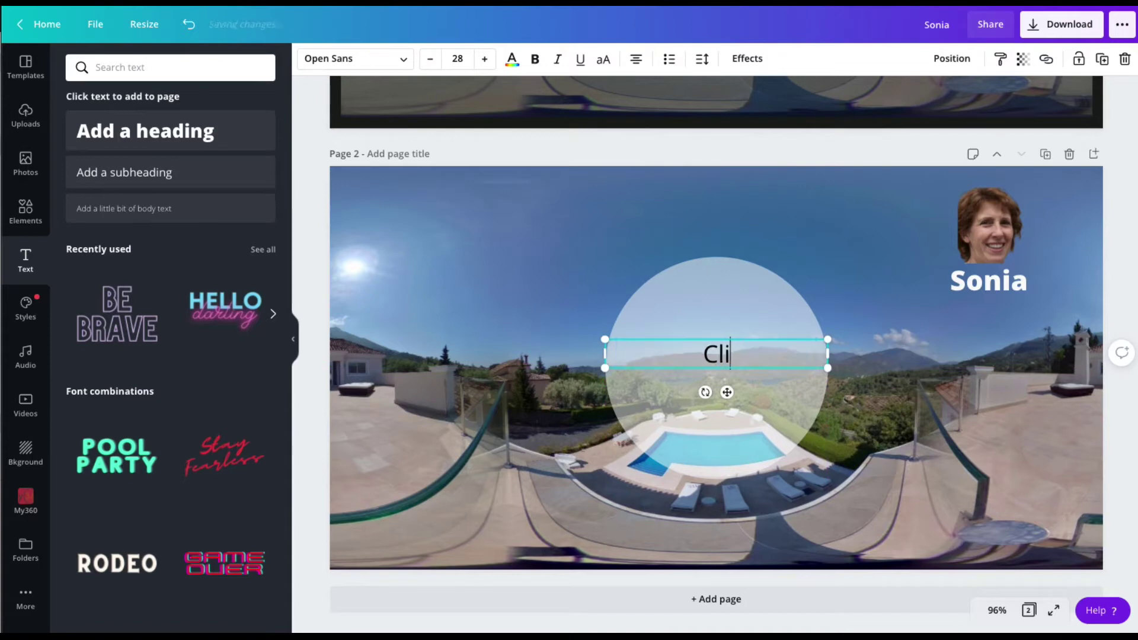
type("ck to view")
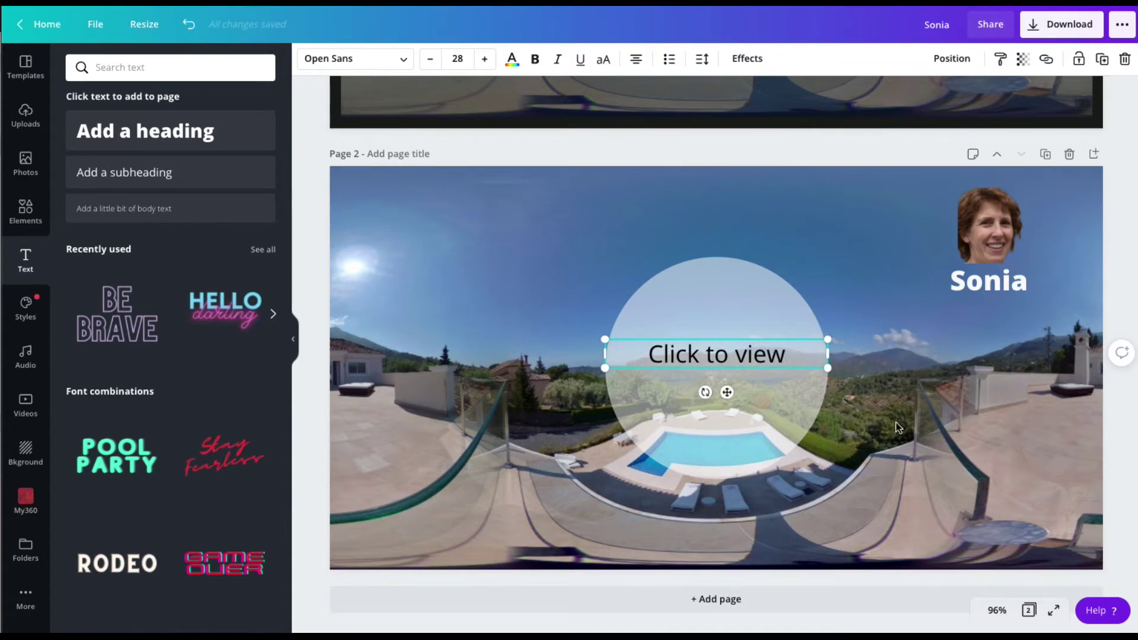
left_click(912, 442)
left_click_drag(703, 355, 705, 348)
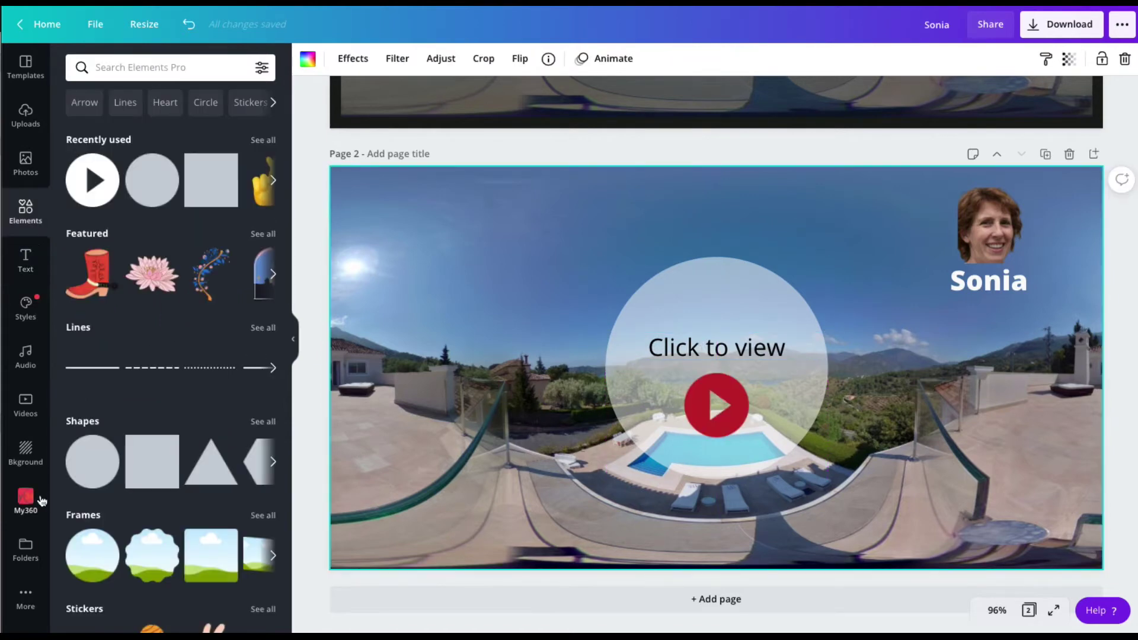
Add the My360 logo, shrink it and place it inside the circle above the "Click to view" text
left_click(25, 500)
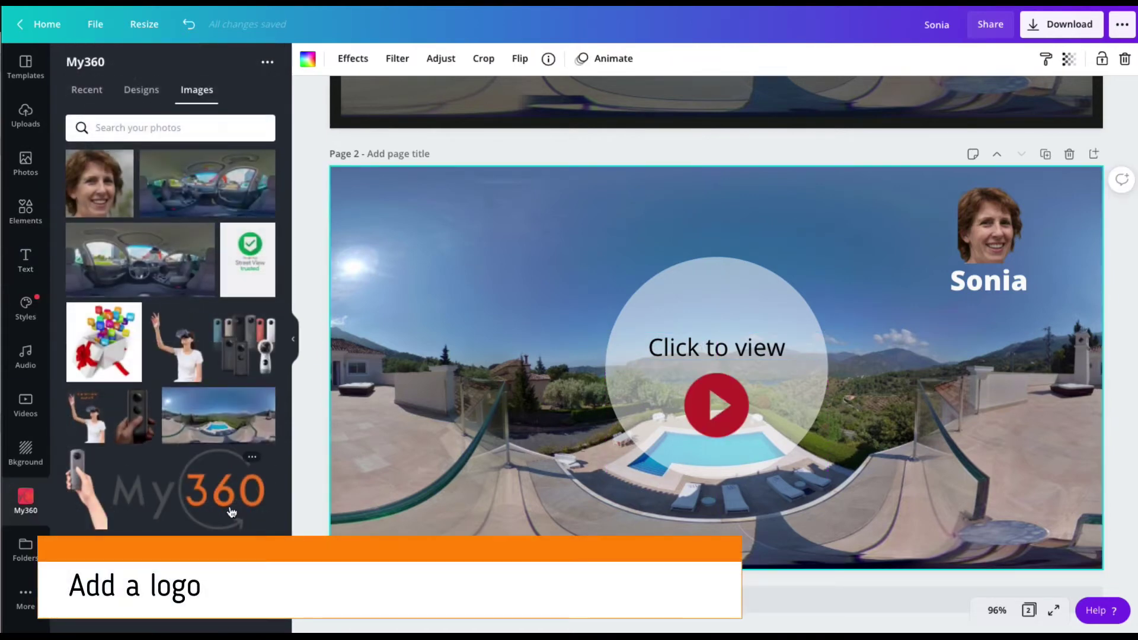
left_click(231, 512)
left_click_drag(855, 449, 661, 317)
left_click_drag(596, 284, 715, 290)
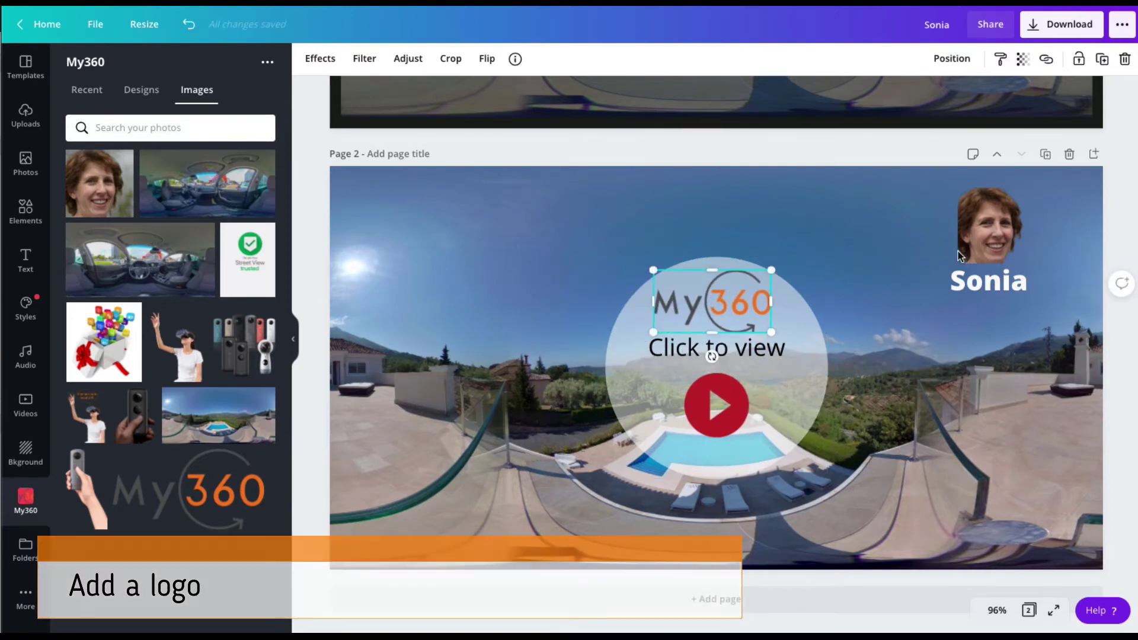
Delete the portrait photo and the name heading from page 2
left_click(982, 234)
key("Delete")
left_click(990, 273)
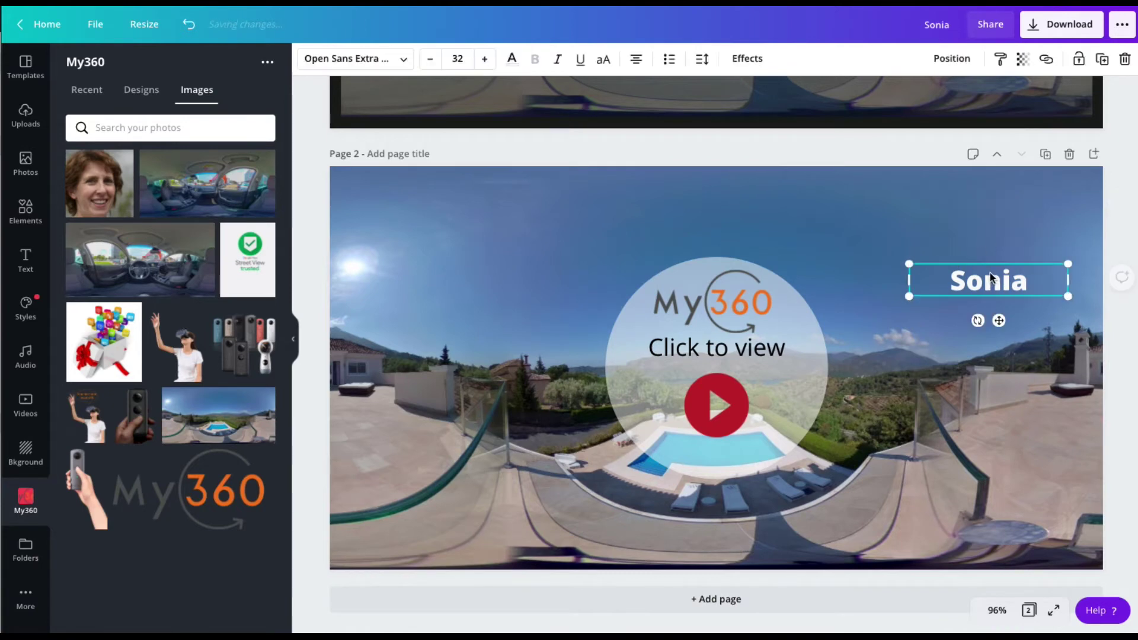
key("Delete")
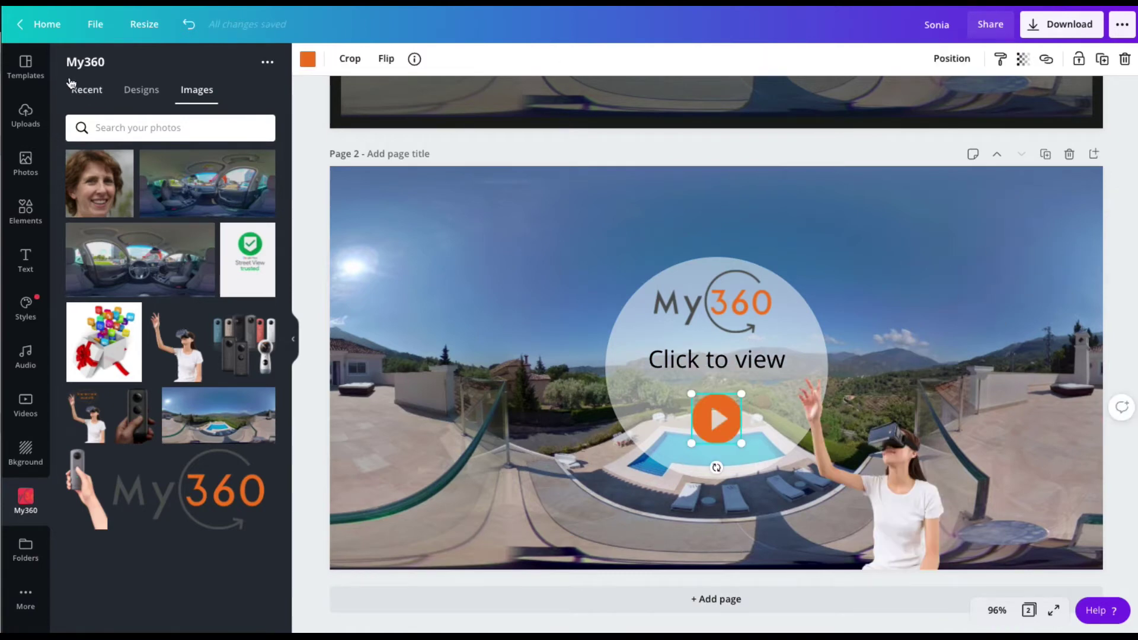
Search the elements for "360" and replace the orange play button with the black 360 arrow graphic, shrunk beneath "Click to view"
left_click(29, 210)
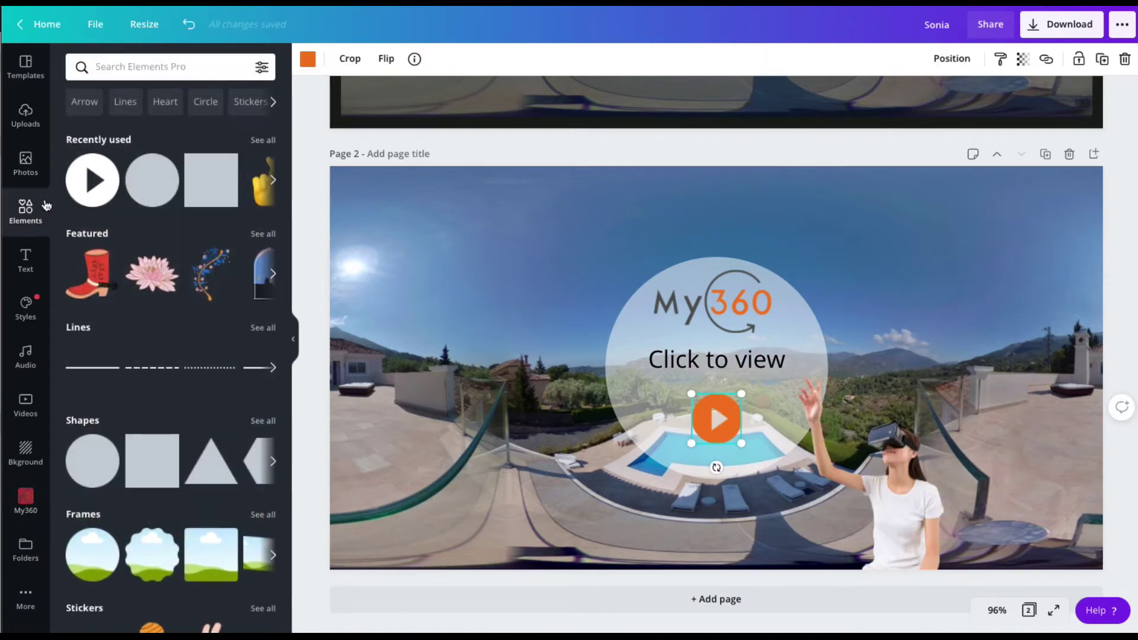
left_click(121, 65)
type("369")
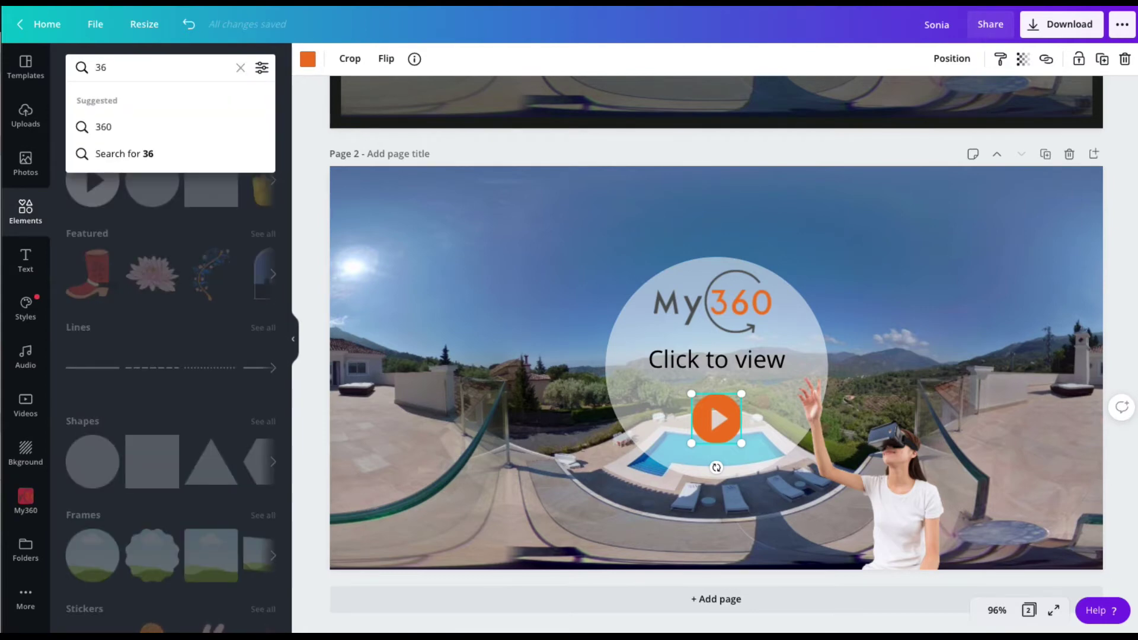
key("Return")
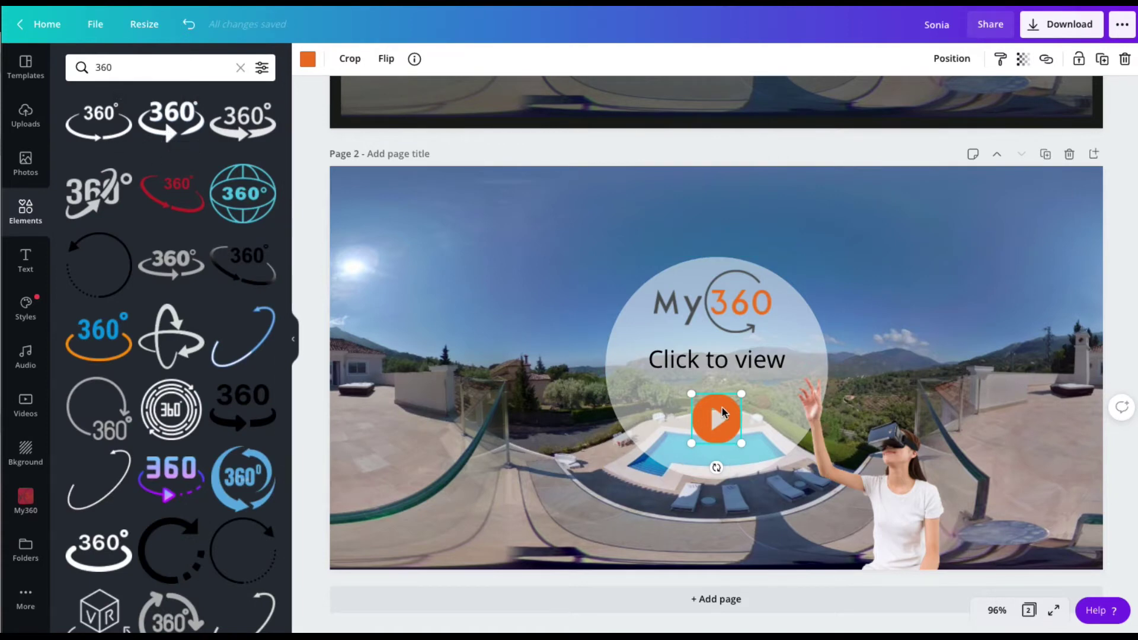
key("Delete")
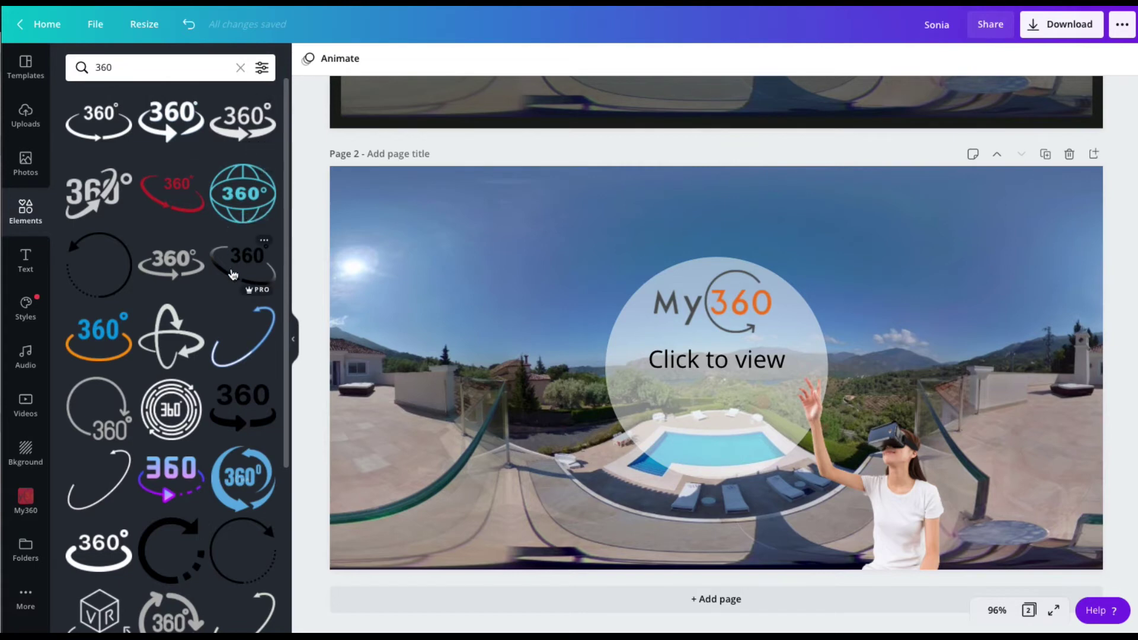
left_click(242, 410)
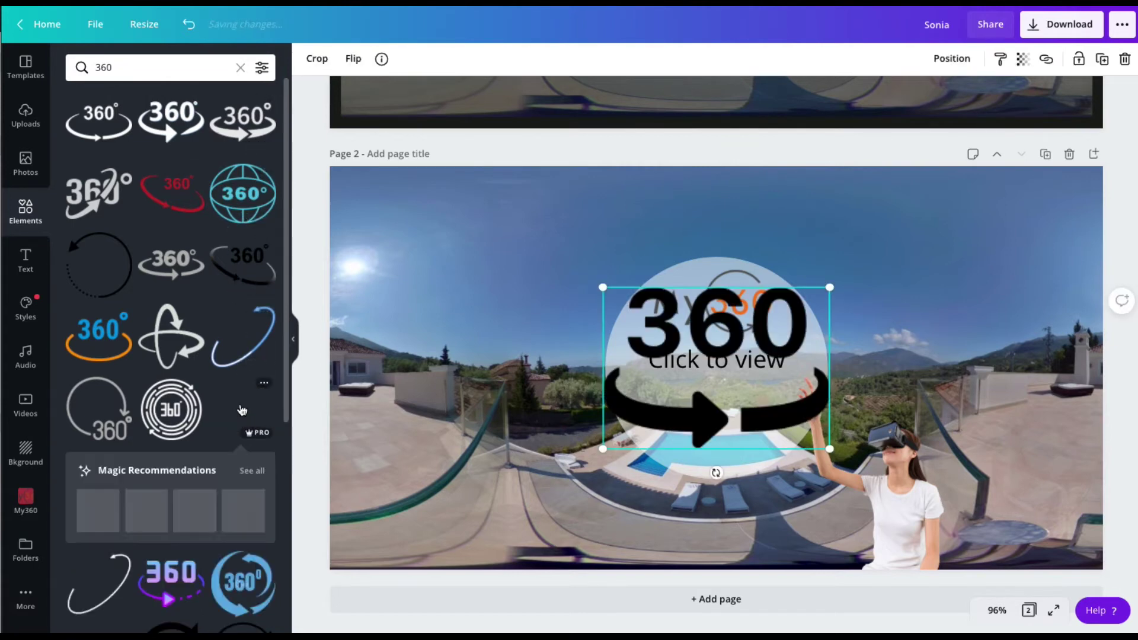
left_click_drag(830, 287, 723, 405)
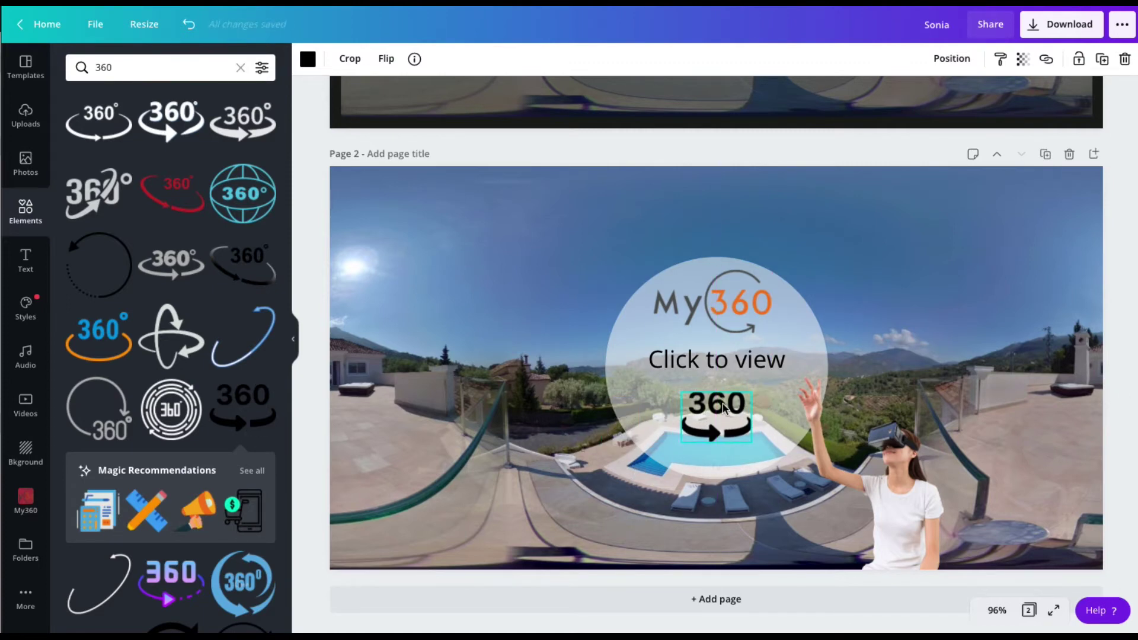
Move the My360 logo to the upper-left corner of page 2 and shift the "Click to view" text and 360 graphic up
left_click_drag(724, 297, 454, 226)
left_click_drag(740, 363, 740, 340)
left_click(739, 396)
left_click_drag(739, 396, 740, 391)
Recolour the 360 arrow graphic with the orange from the My360 logo's photo colours
left_click(308, 59)
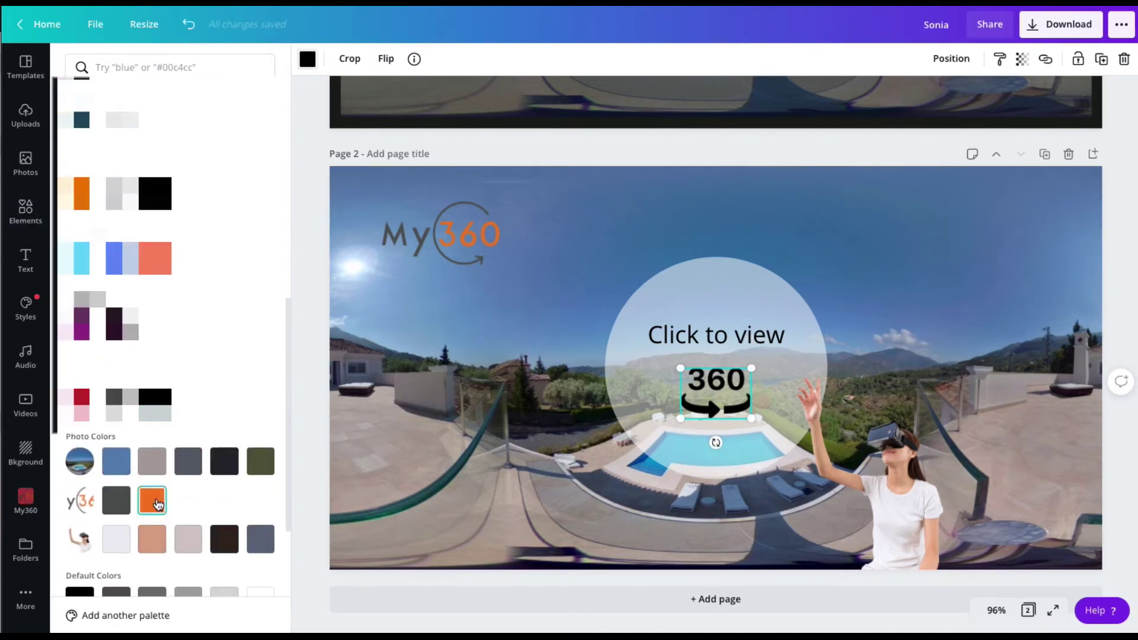
left_click(157, 504)
key("Escape")
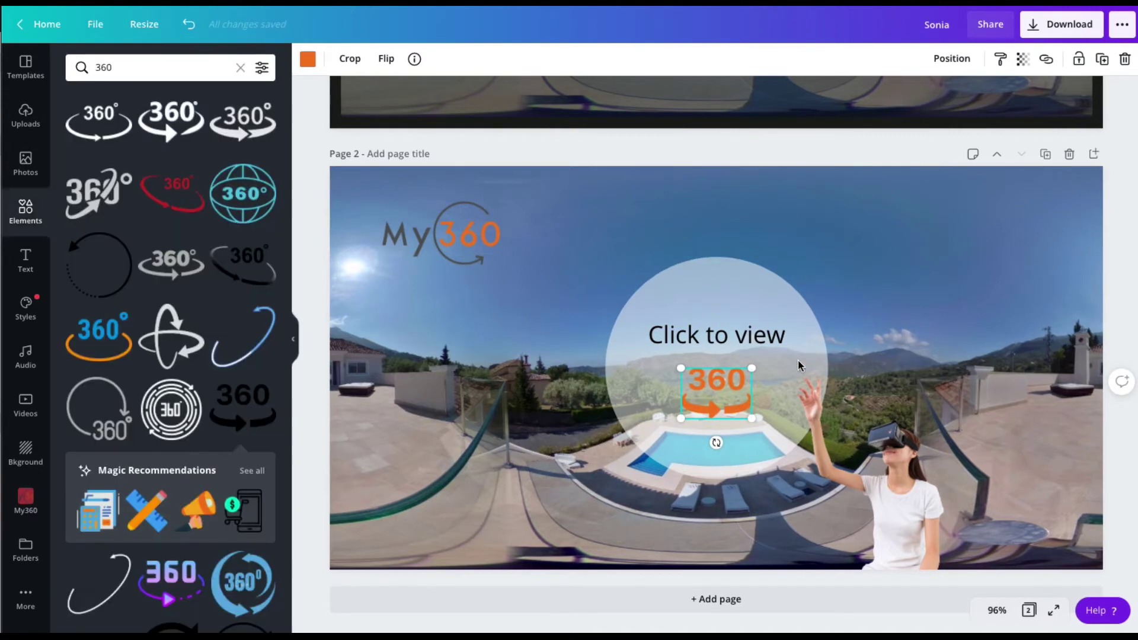
left_click(980, 268)
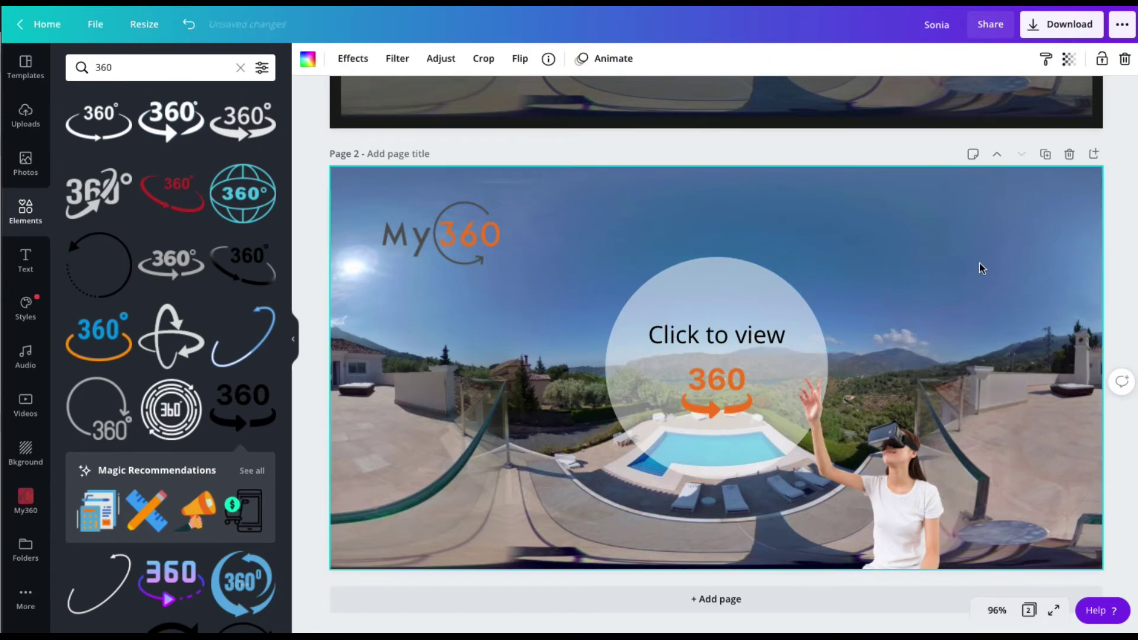
Search the elements for "play button", add the red round one and place it, shrunk, in the upper part of the circle
left_click(155, 76)
double_click(155, 76)
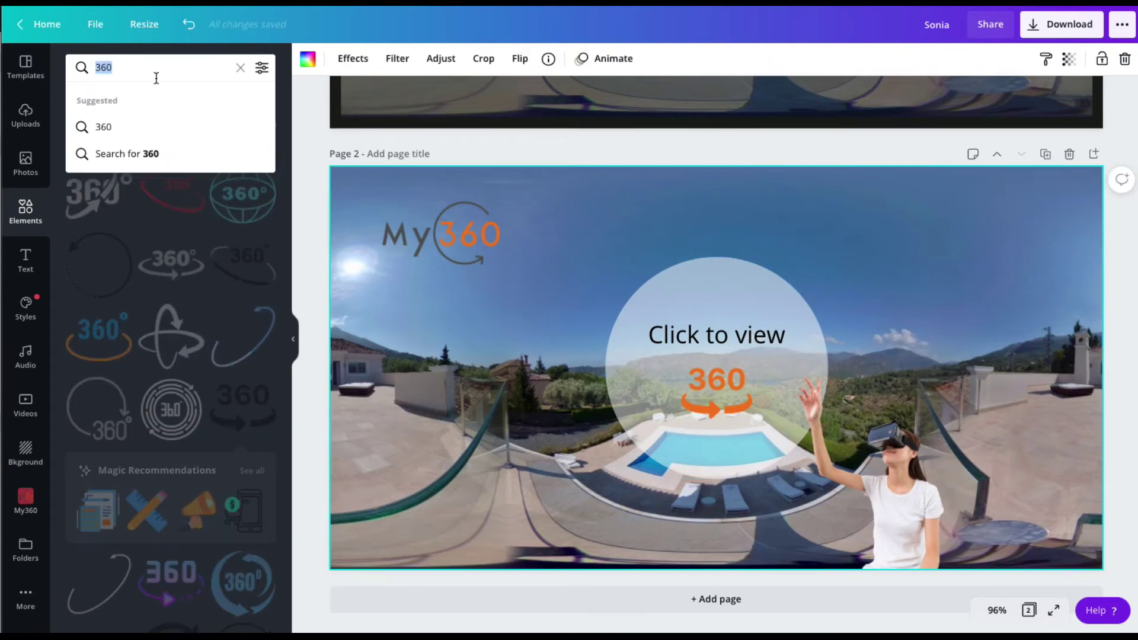
type("play")
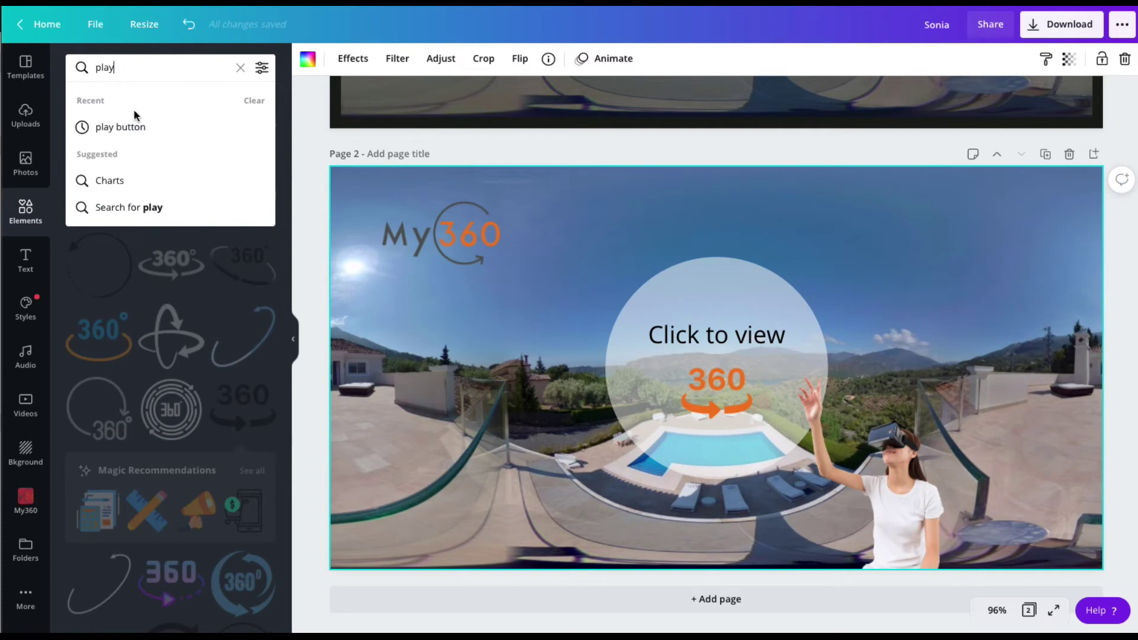
left_click(134, 125)
left_click(197, 194)
left_click_drag(802, 449, 723, 305)
Move the 360 graphic and the "Click to view" text down and adjust the play button's position above them
left_click_drag(720, 386, 721, 417)
left_click_drag(721, 338, 721, 367)
left_click_drag(724, 300, 726, 308)
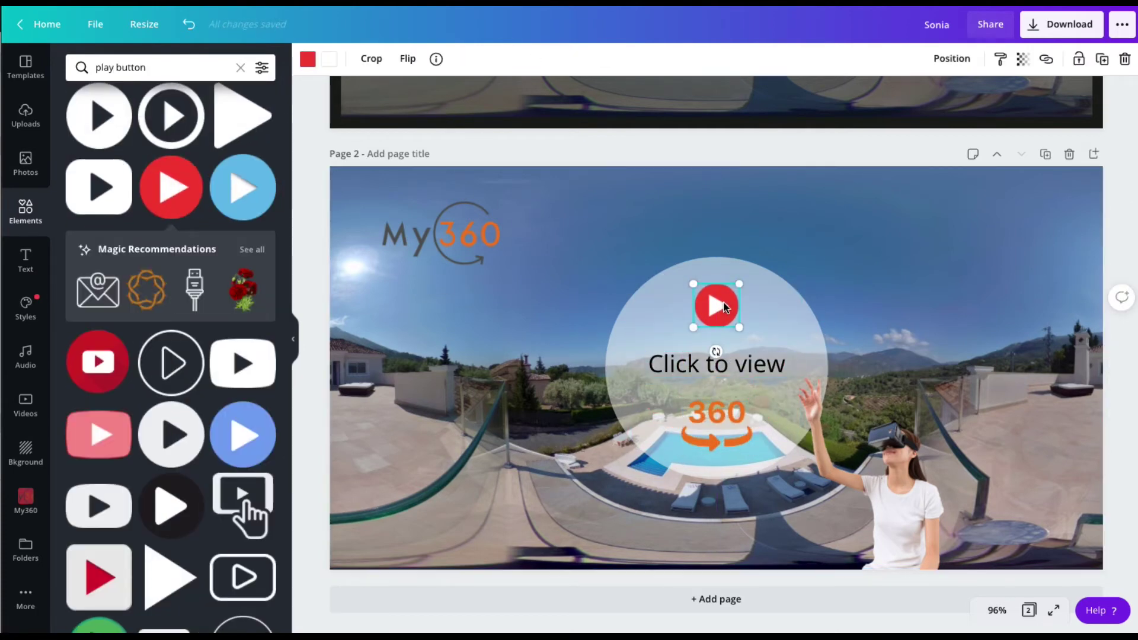
Change the play button's red fill to black
left_click(307, 59)
left_click(75, 195)
left_click(307, 59)
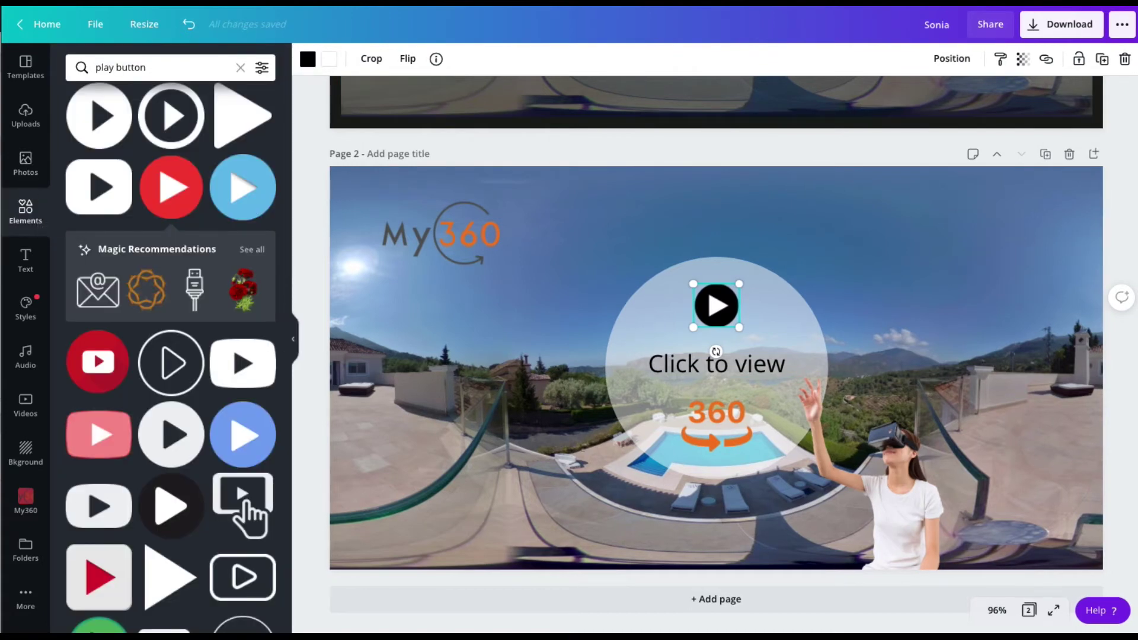
Duplicate page 2 and replace the copy's background with the car interior panorama from the My360 images
left_click(1044, 154)
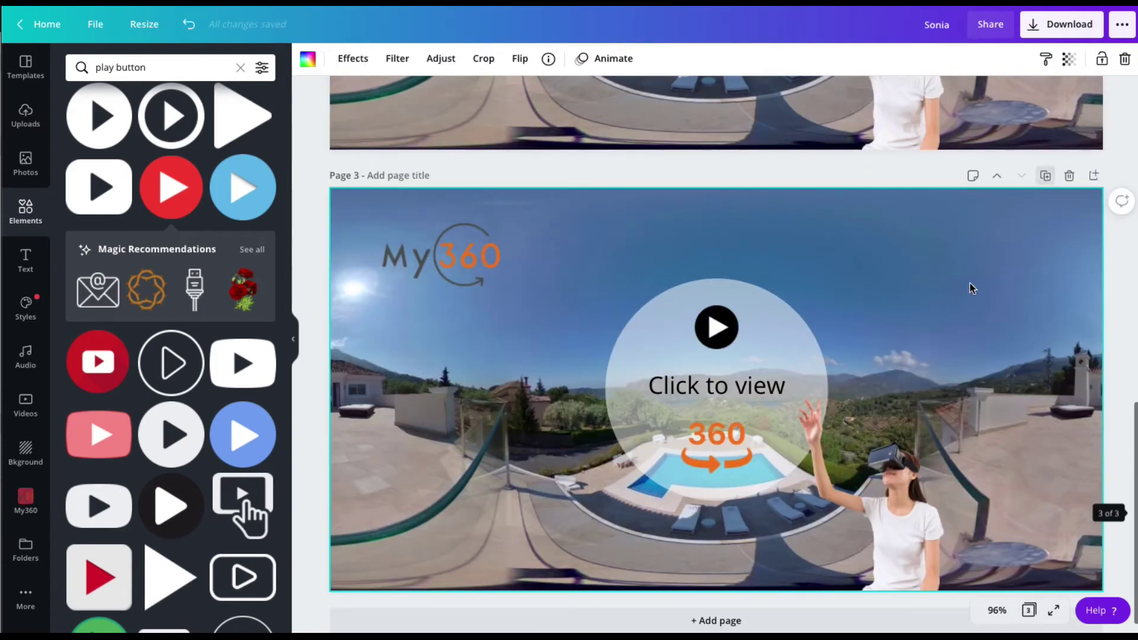
left_click(25, 511)
left_click_drag(170, 188, 353, 274)
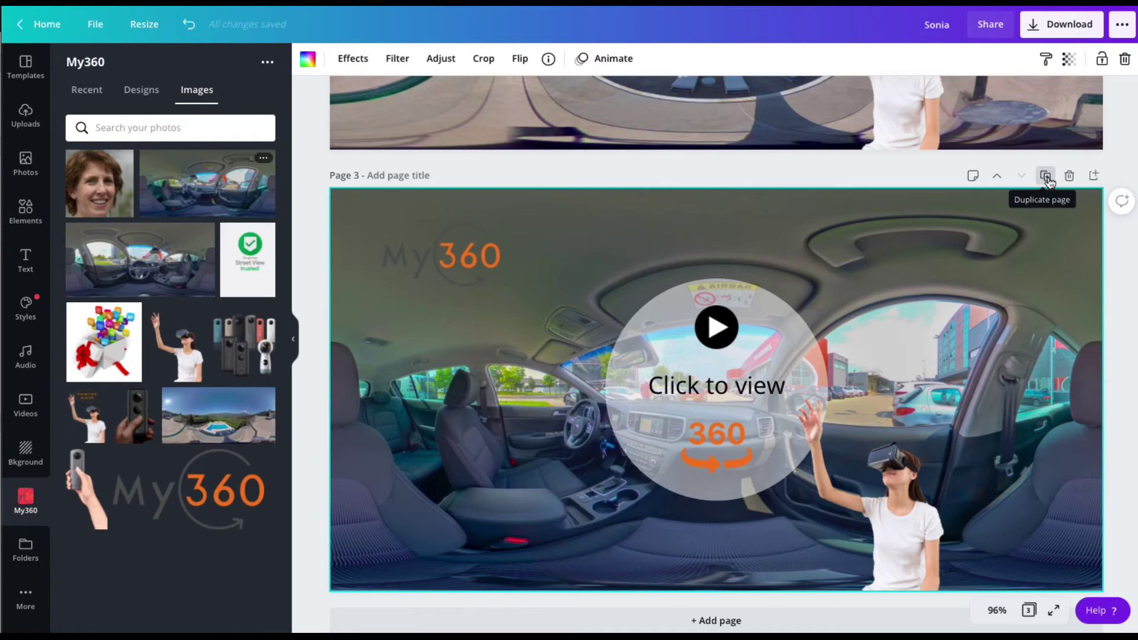
Download only page 2 as a PNG and save the file to the computer
scroll(724, 243, "up", 5)
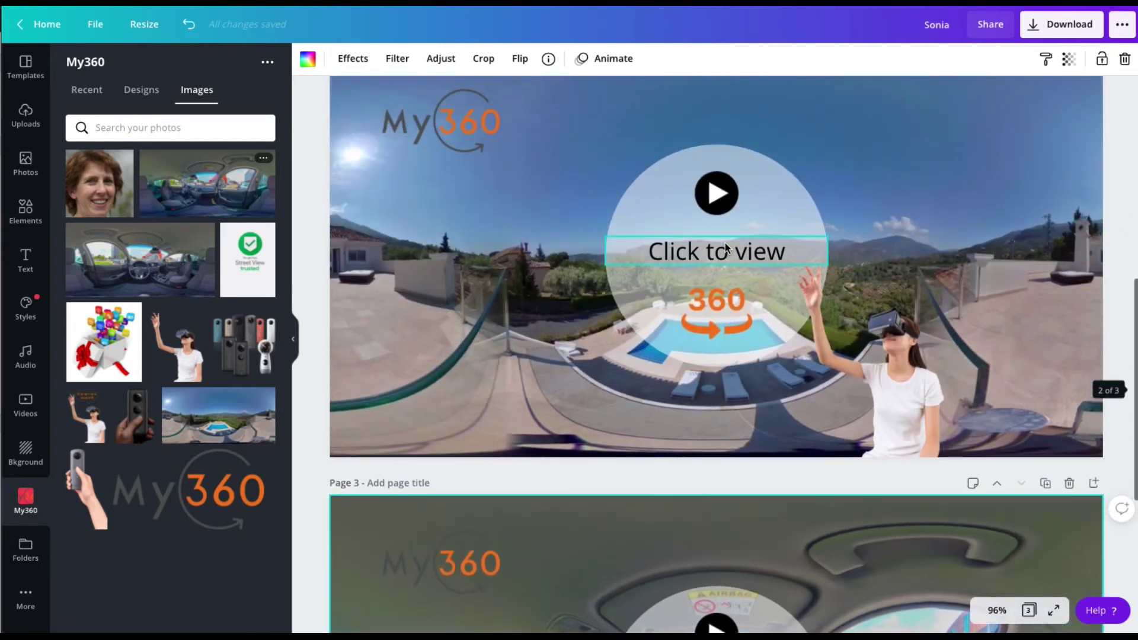
left_click(1067, 28)
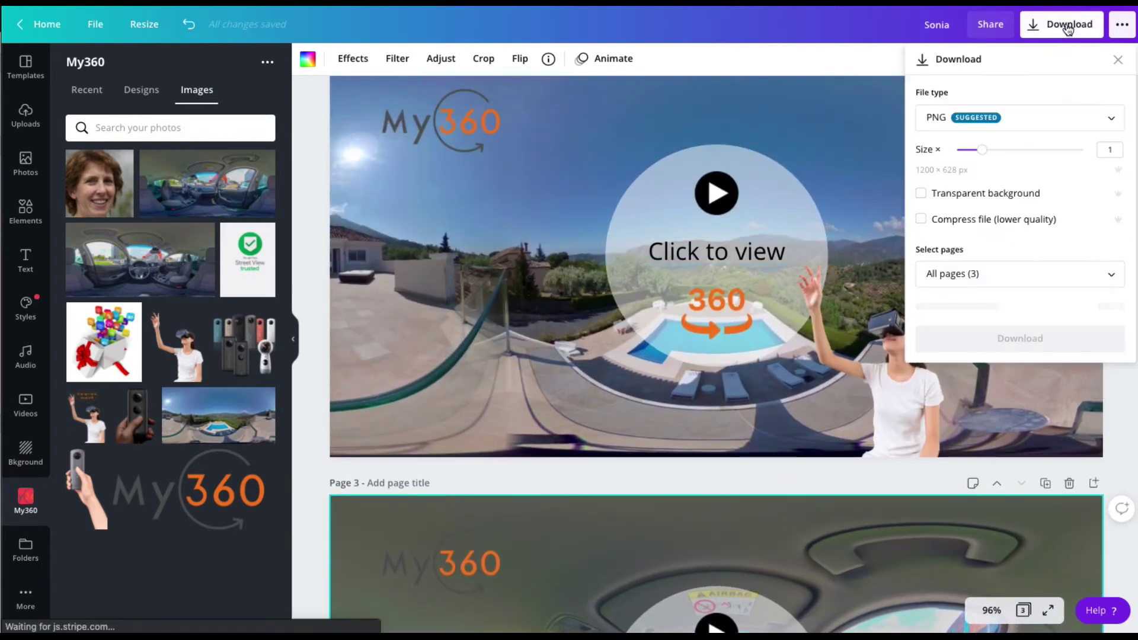
left_click(999, 282)
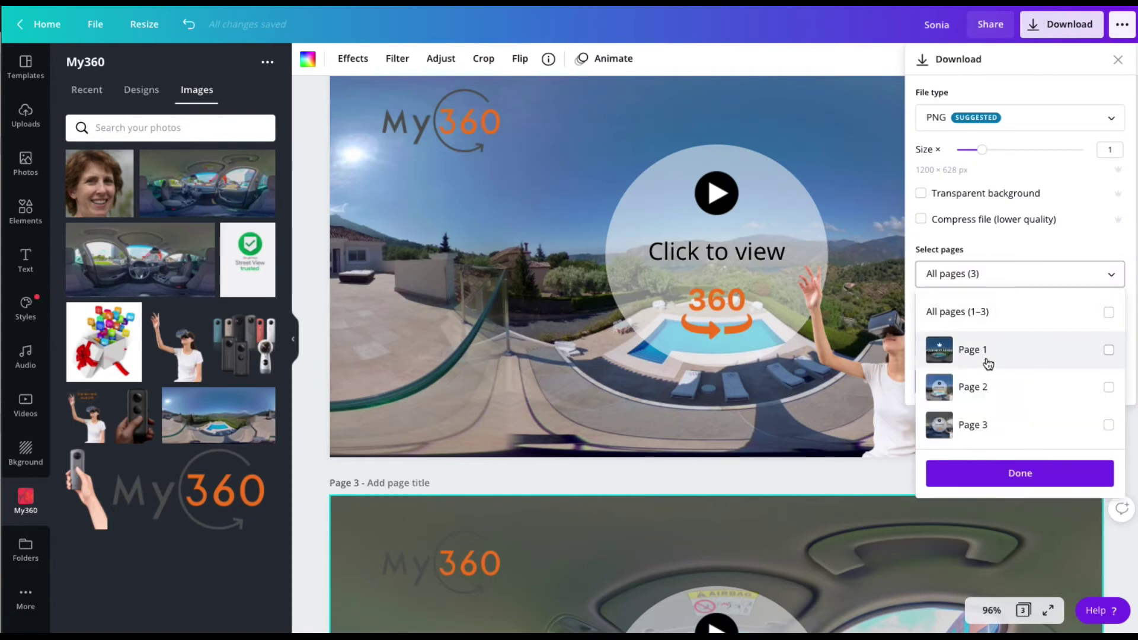
left_click(986, 390)
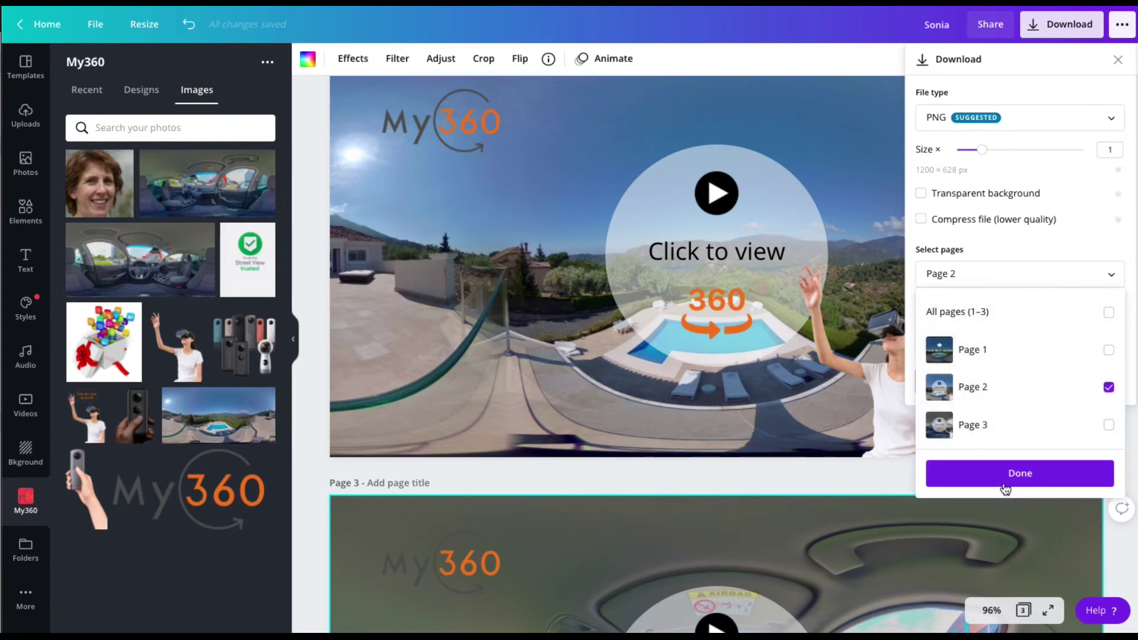
left_click(1005, 473)
left_click(1015, 381)
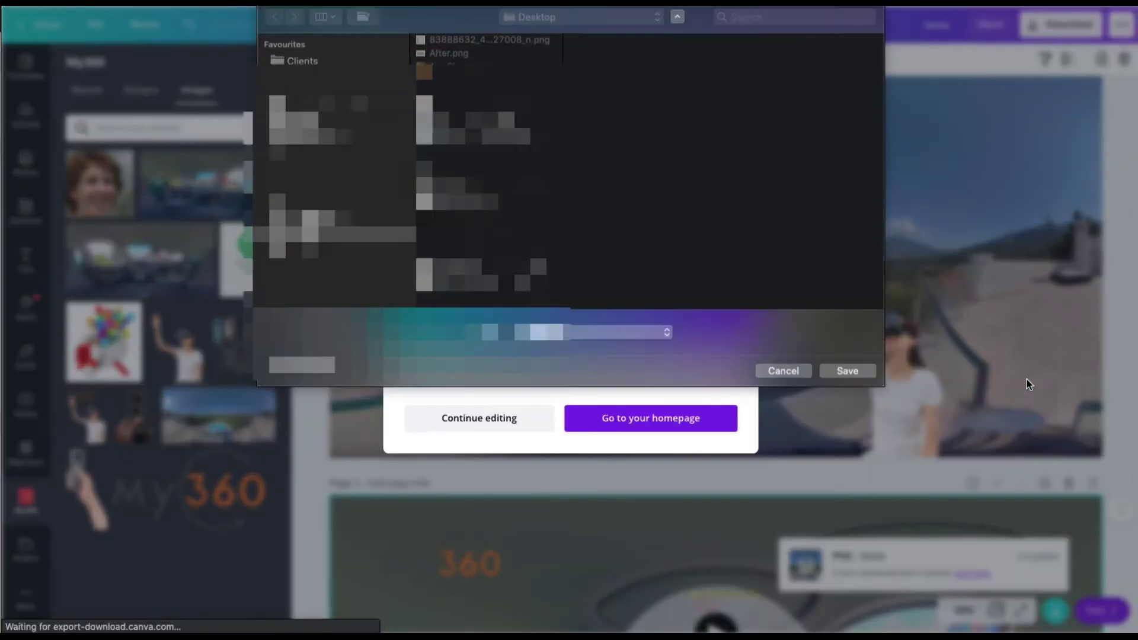
left_click(857, 404)
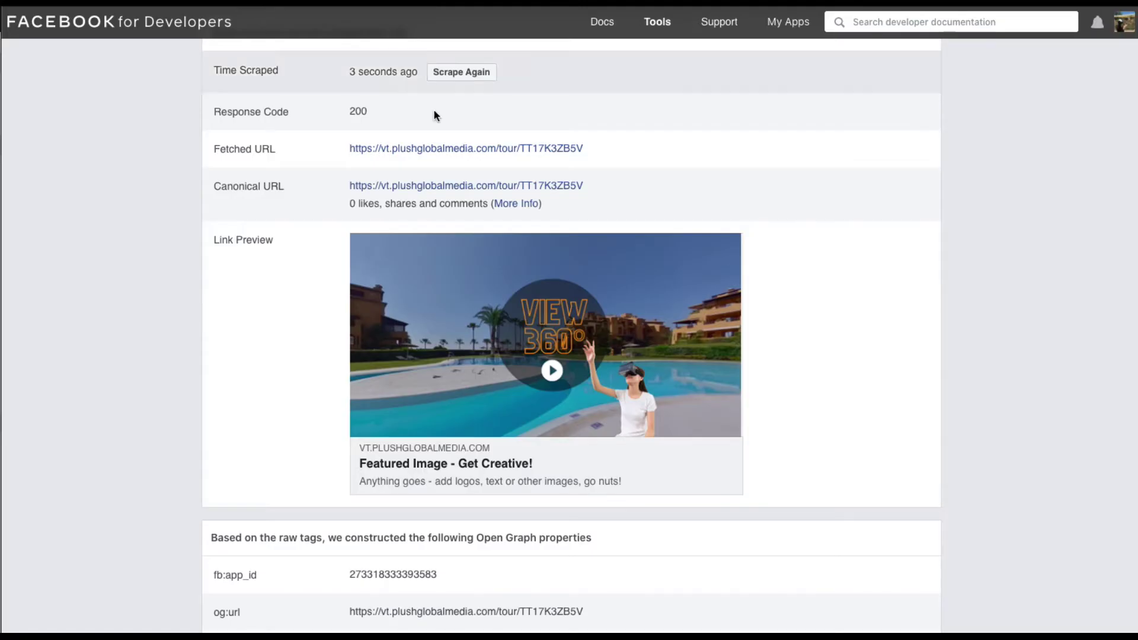
Switch to My360, open the profile's featured image for editing and upload the downloaded PNG to the media manager
scroll(546, 212, "up", 2)
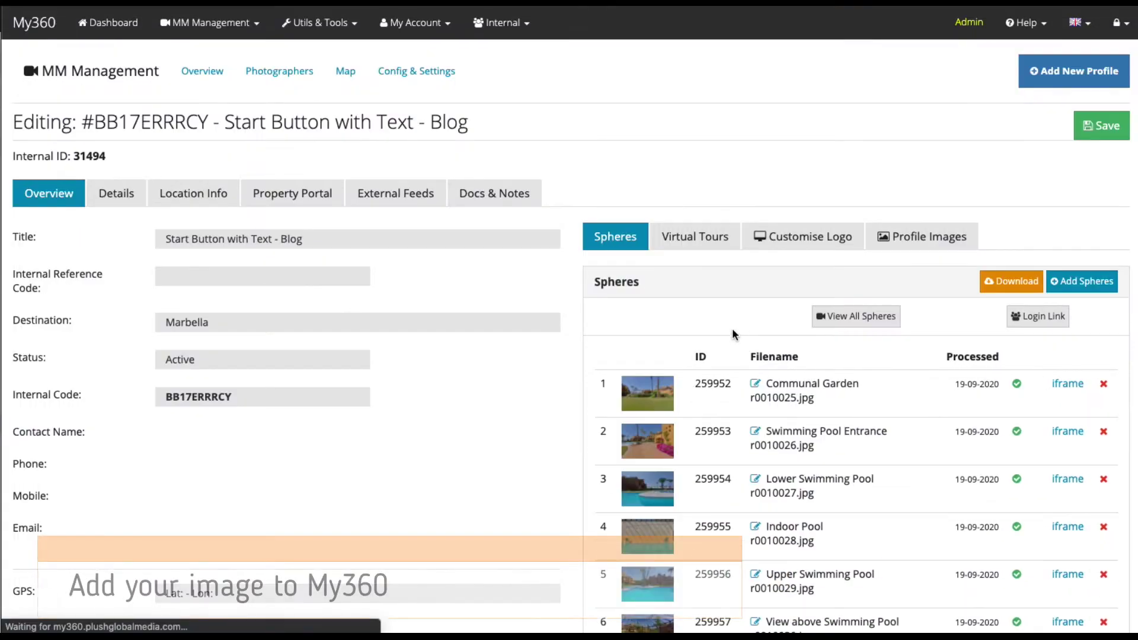
left_click(937, 239)
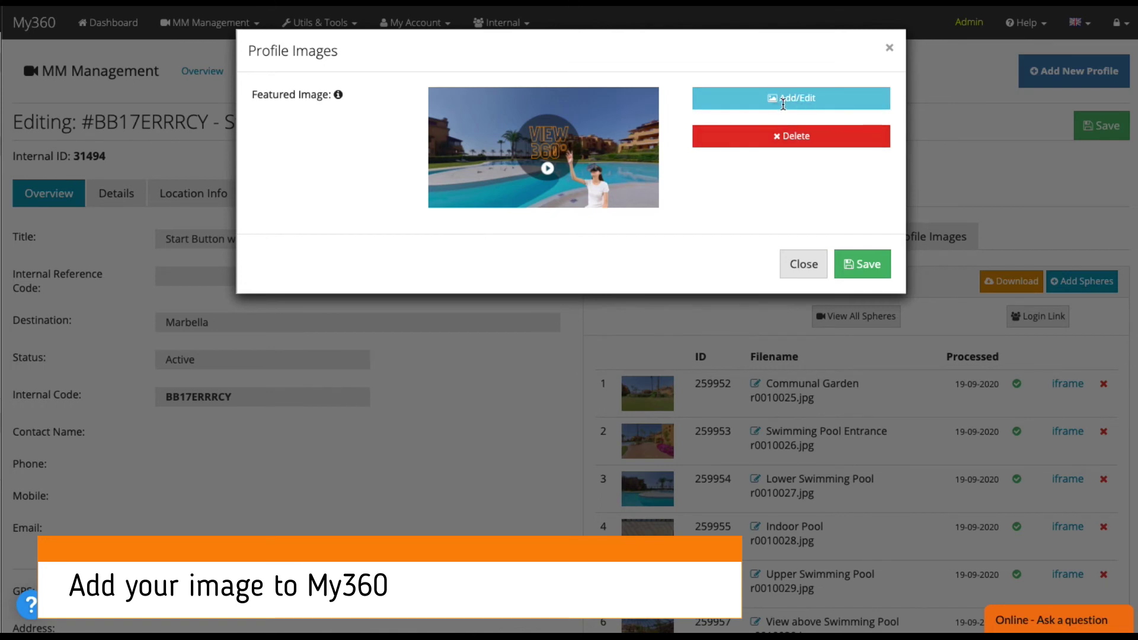
left_click(784, 98)
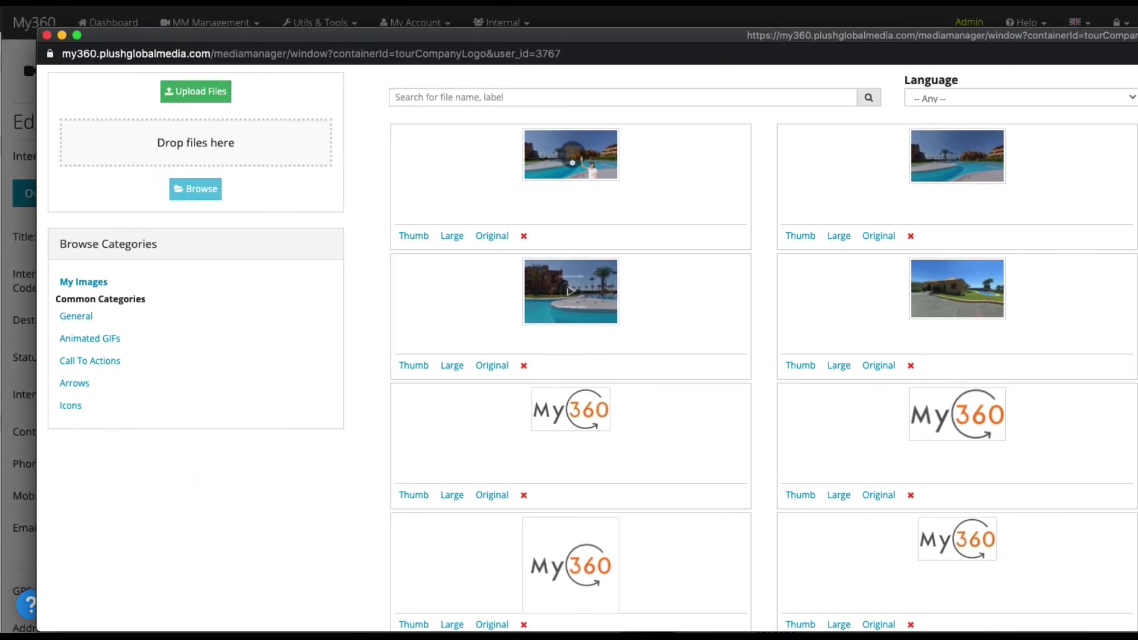
left_click(571, 157)
left_click_drag(105, 595, 1120, 376)
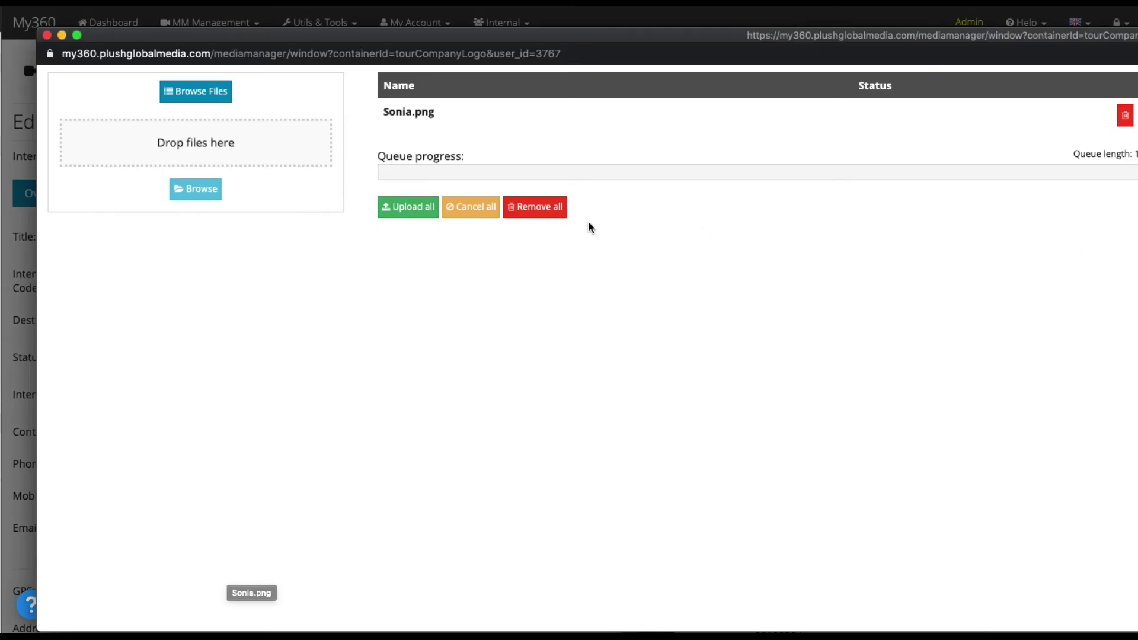
left_click(403, 208)
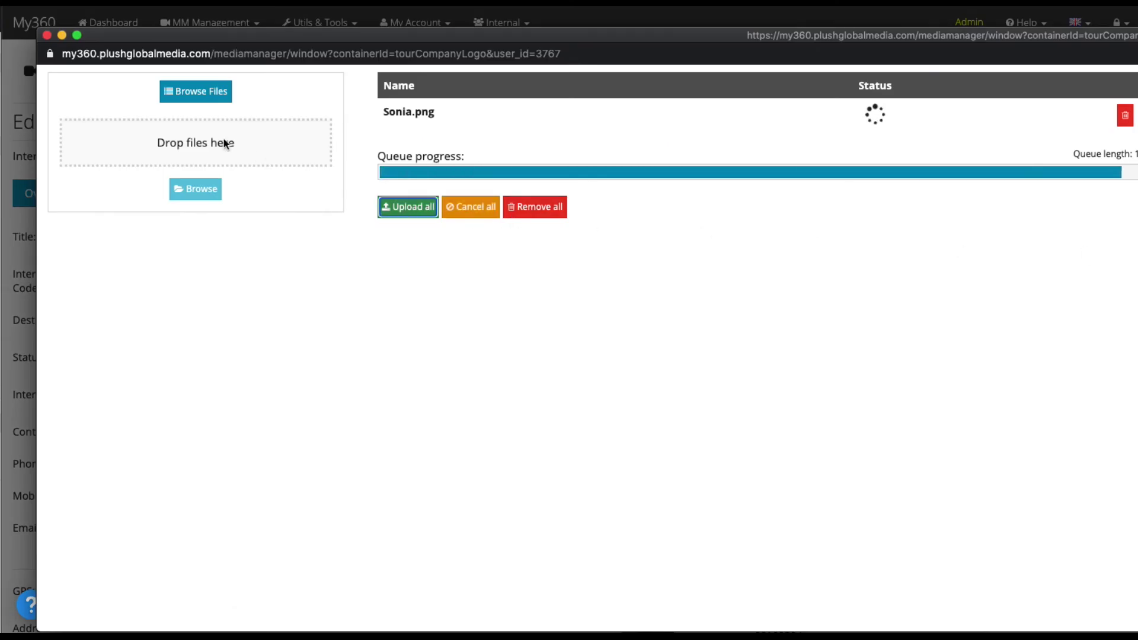
Set the original version of the newly uploaded picture as the profile's featured image and save the profile images
left_click(191, 95)
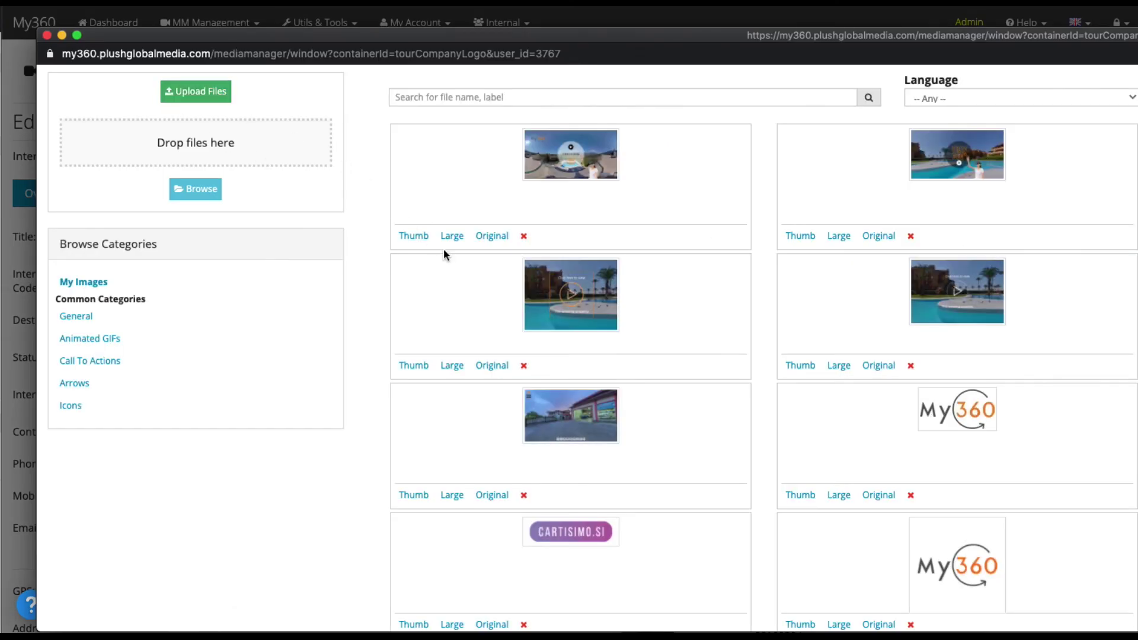
left_click(485, 238)
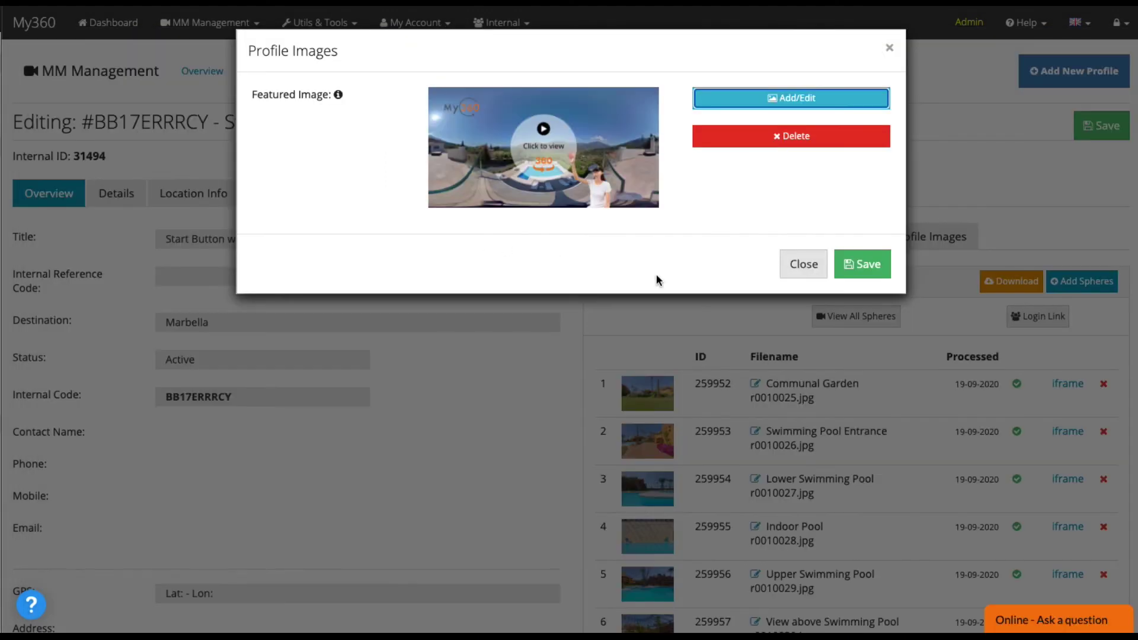
left_click(862, 270)
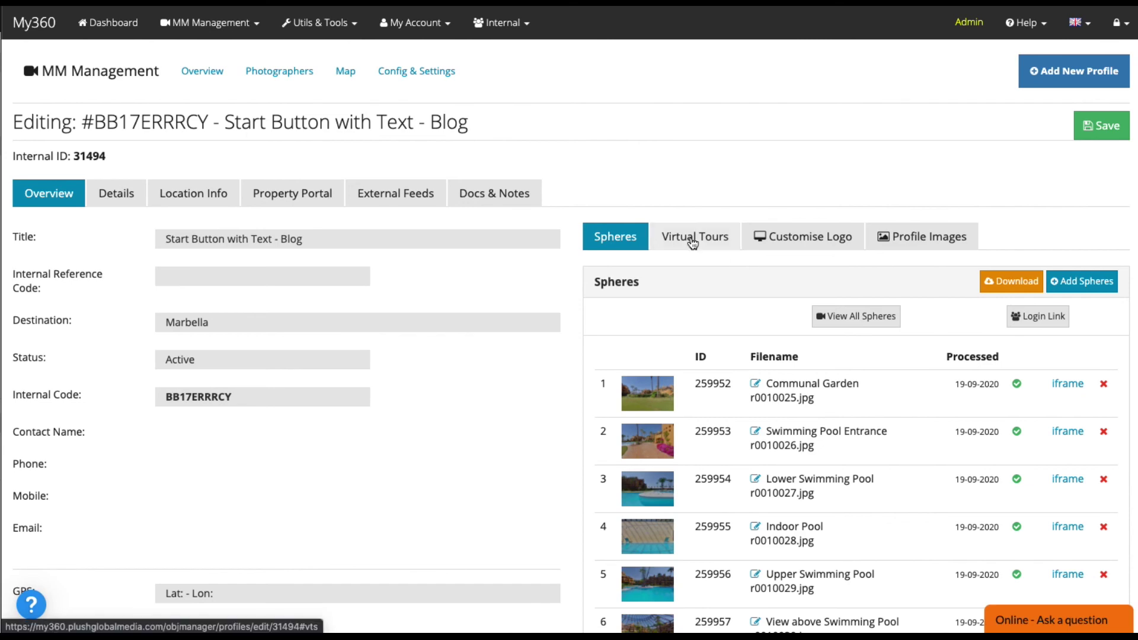
Open the share page of the virtual tour labelled "featured image" and copy its link
left_click(691, 238)
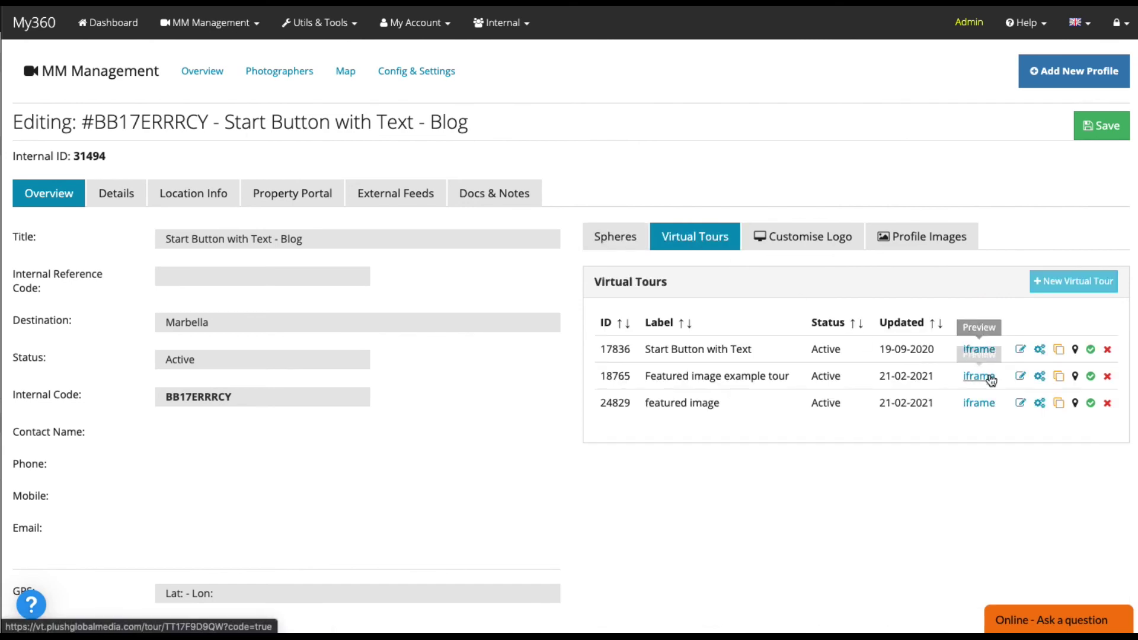
left_click(988, 403)
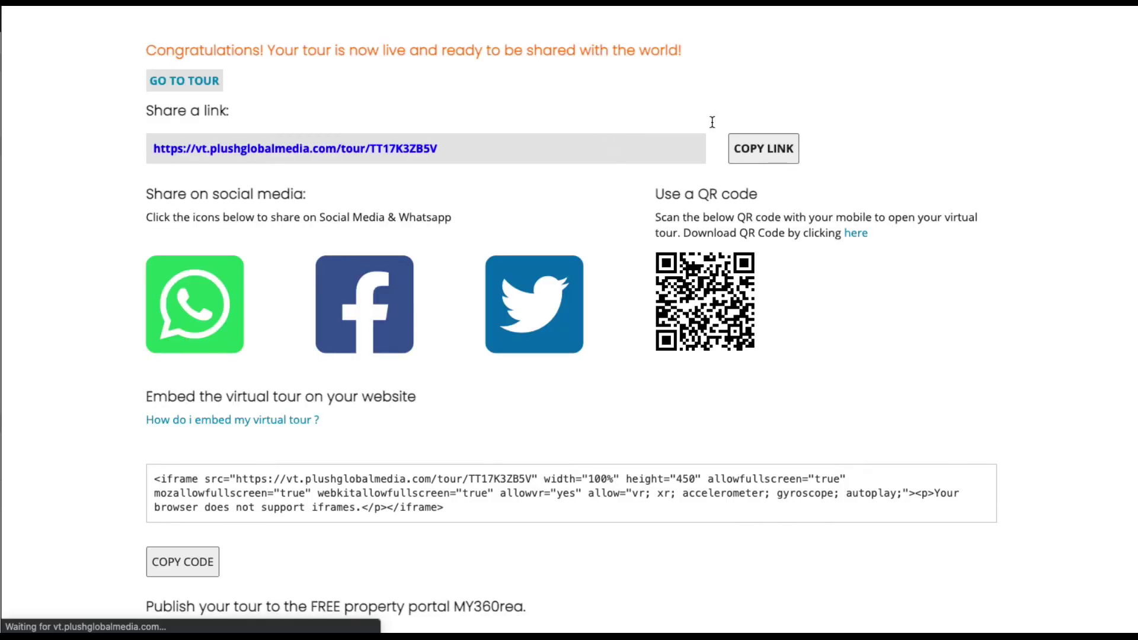
left_click(744, 149)
key("ctrl+c")
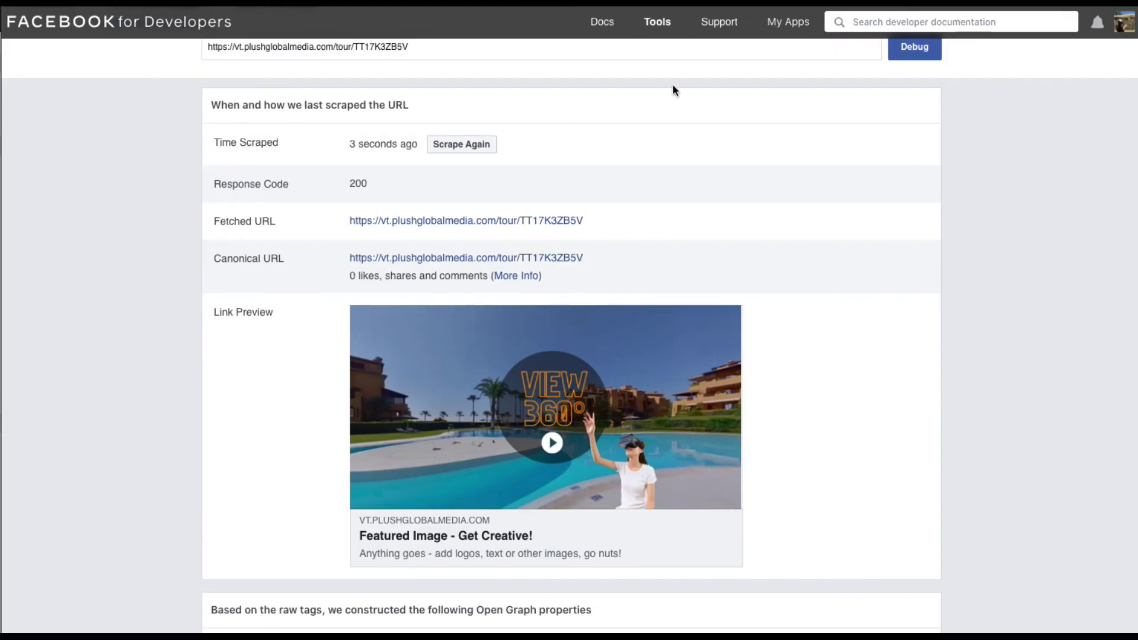
Switch to the Facebook debugger, enter the copied tour link, scrape it again and check the link preview
scroll(553, 51, "up", 1)
triple_click(555, 59)
key("ctrl+v")
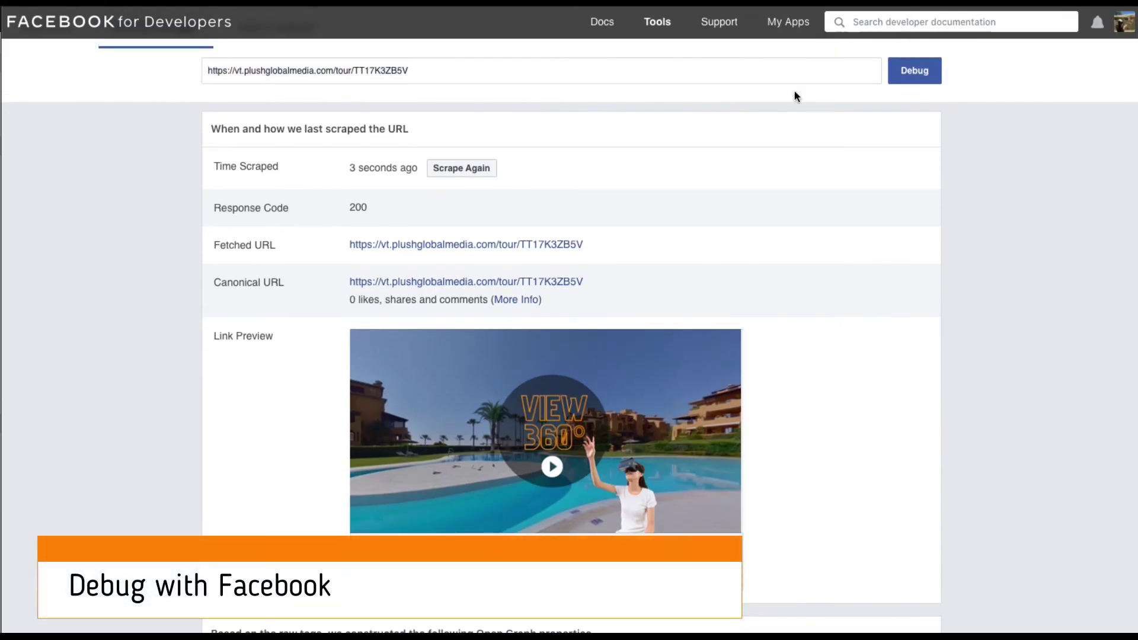
left_click(468, 169)
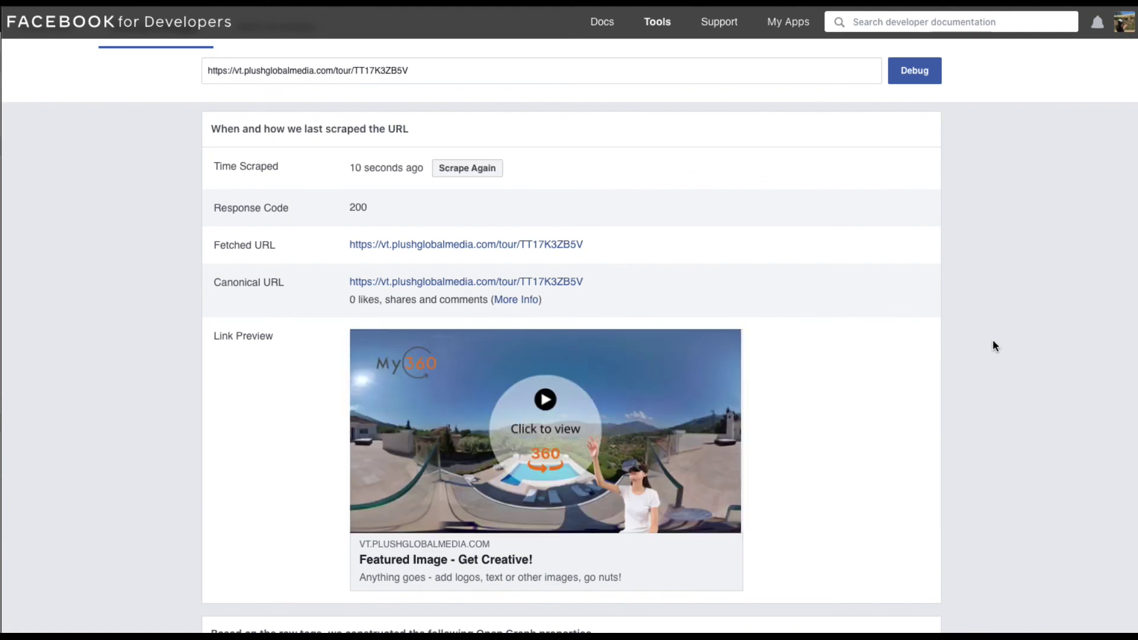
scroll(993, 341, "down", 2)
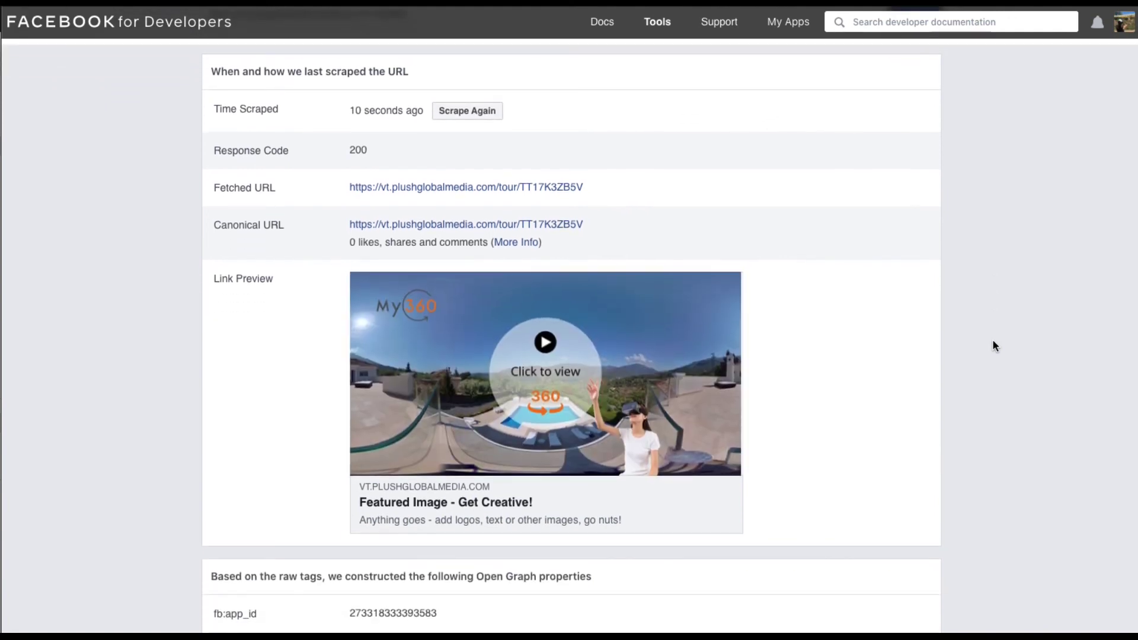